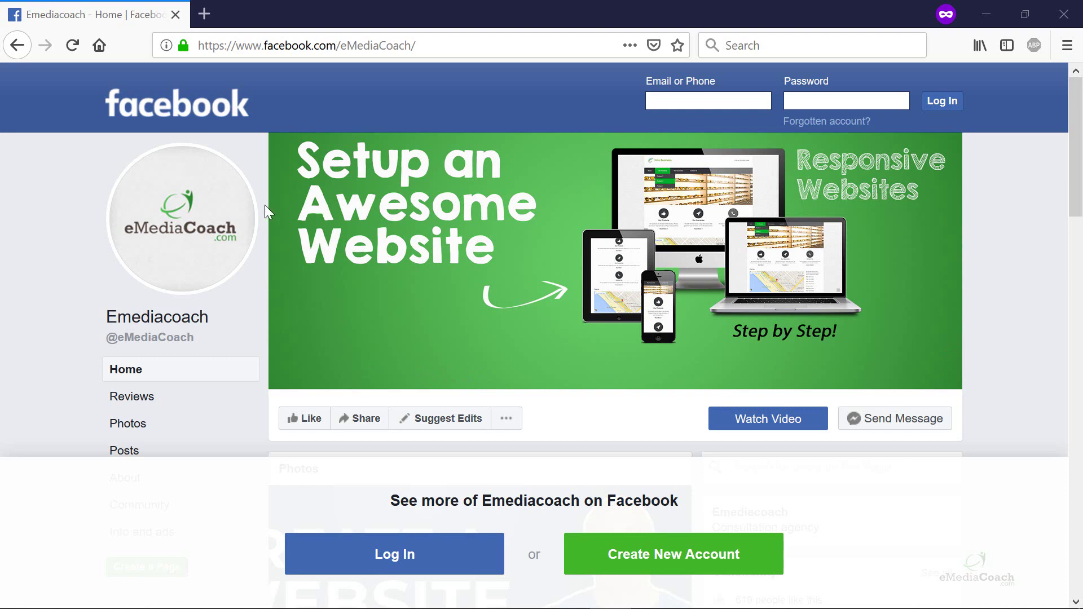
Step: Open the canva.com website in the current browser tab
left_click(373, 48)
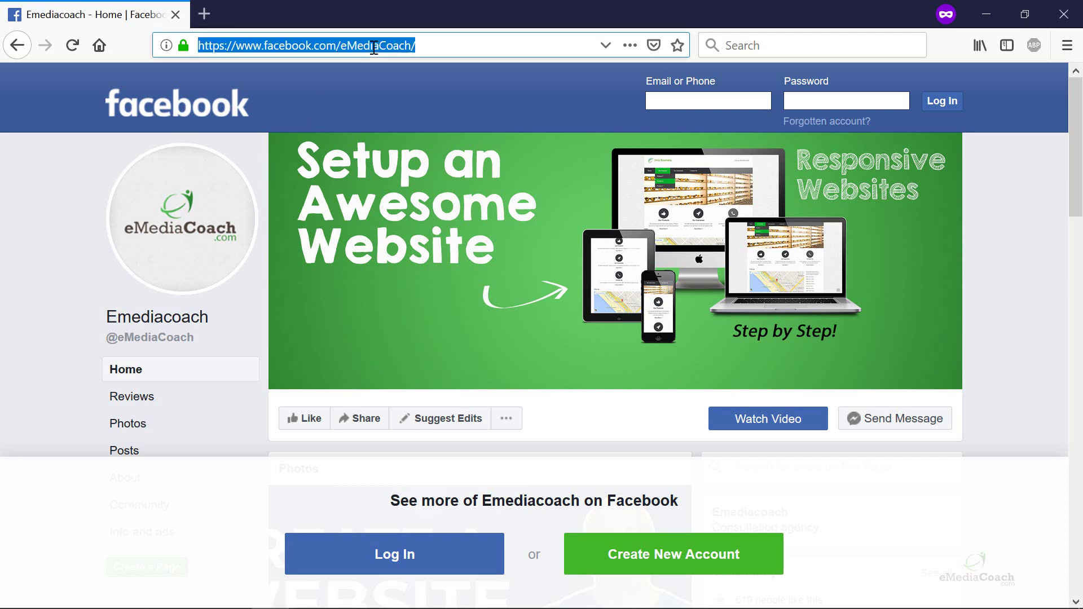
type("canva.com")
key("Return")
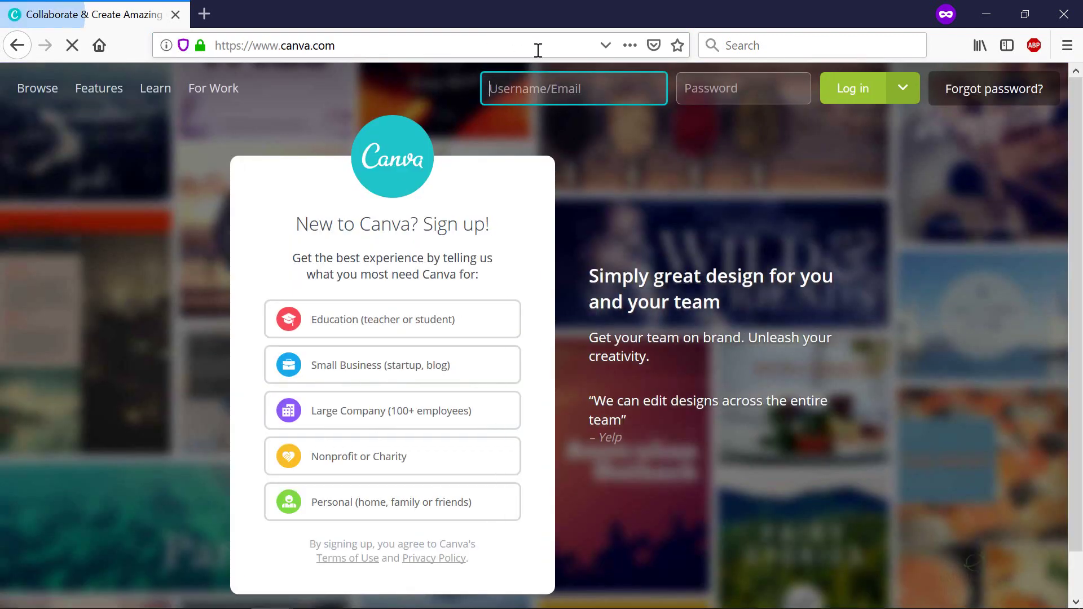
Step: Log in to the account with the saved username or email and the account password
left_click(570, 79)
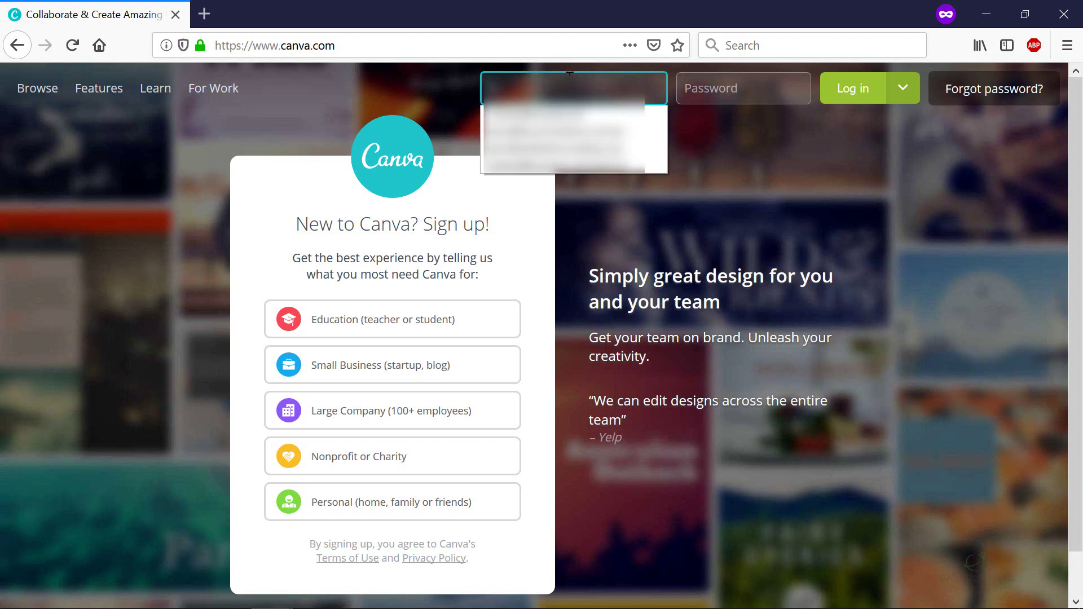
key("Down")
key("Tab")
type("•")
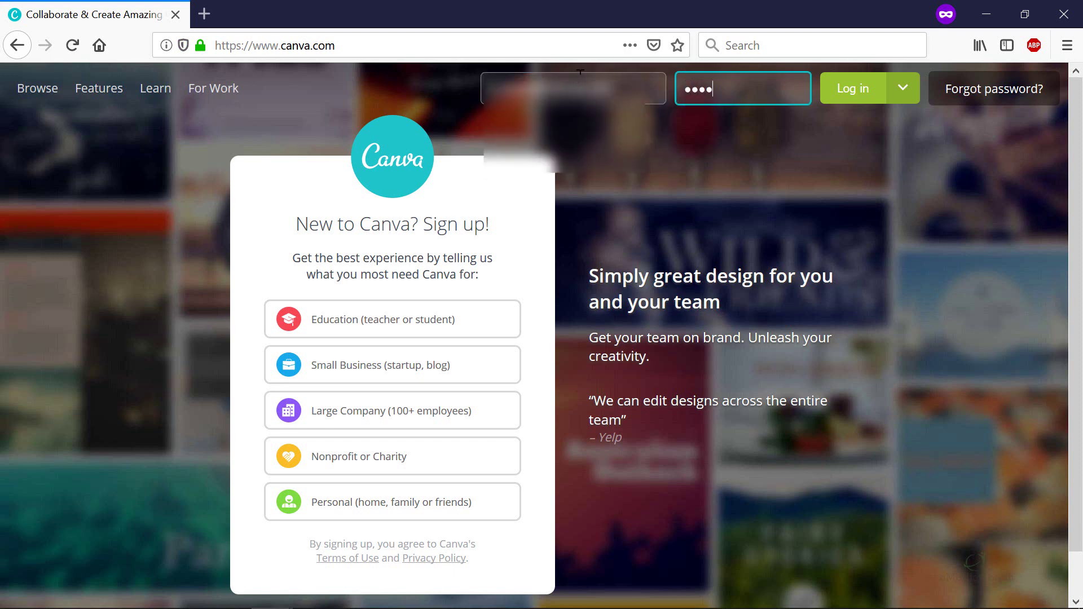
type("•••••••••")
key("Return")
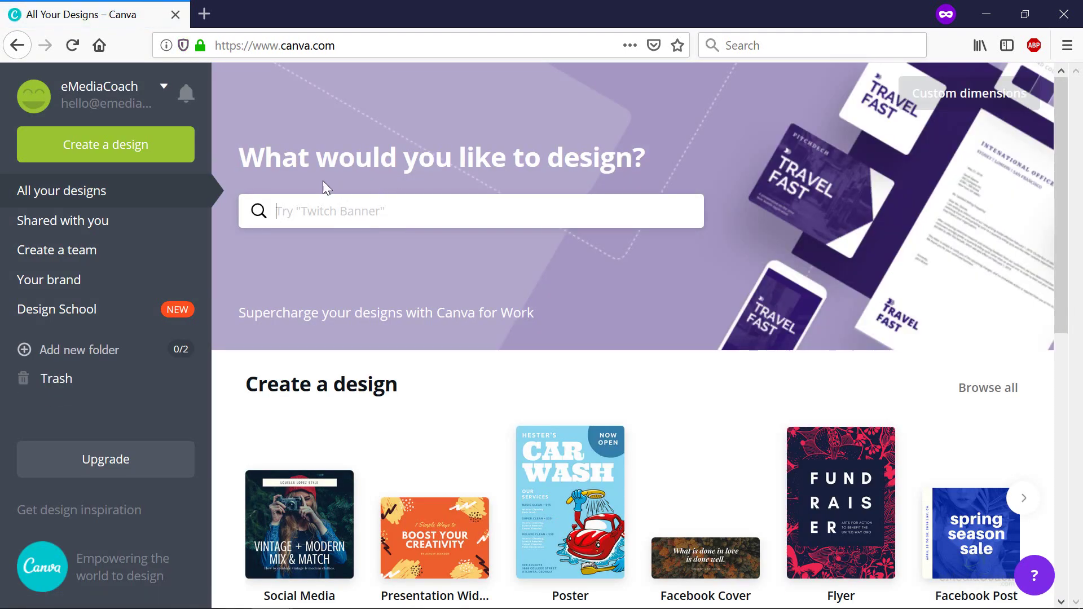
Step: Search the design types for "facebook cover", create a Facebook Cover design of 820 × 312 px, and dismiss the first-design guide
left_click(335, 213)
type("face")
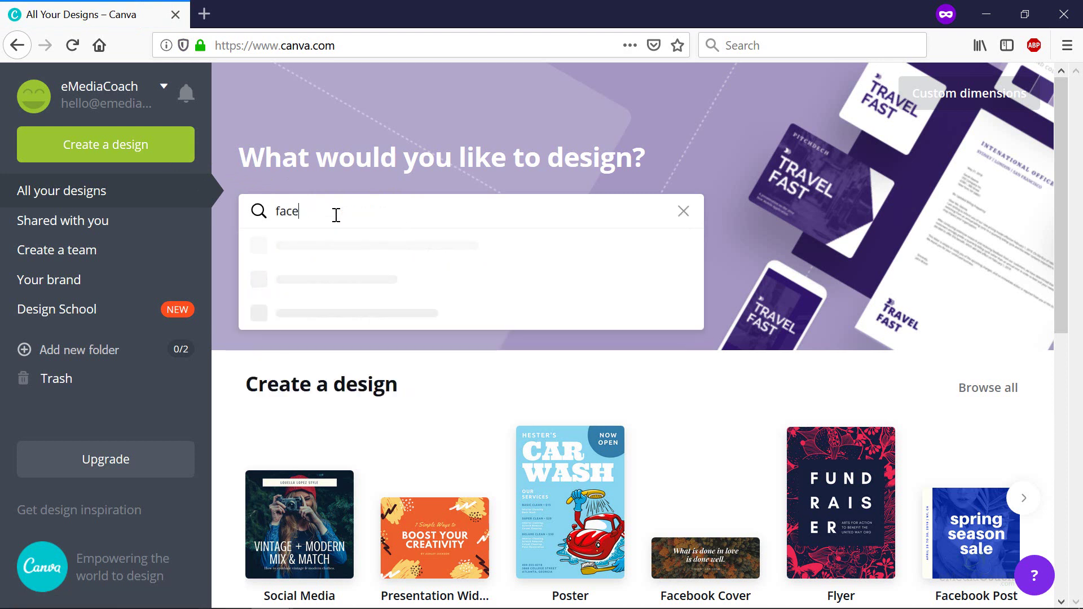
type("book cover")
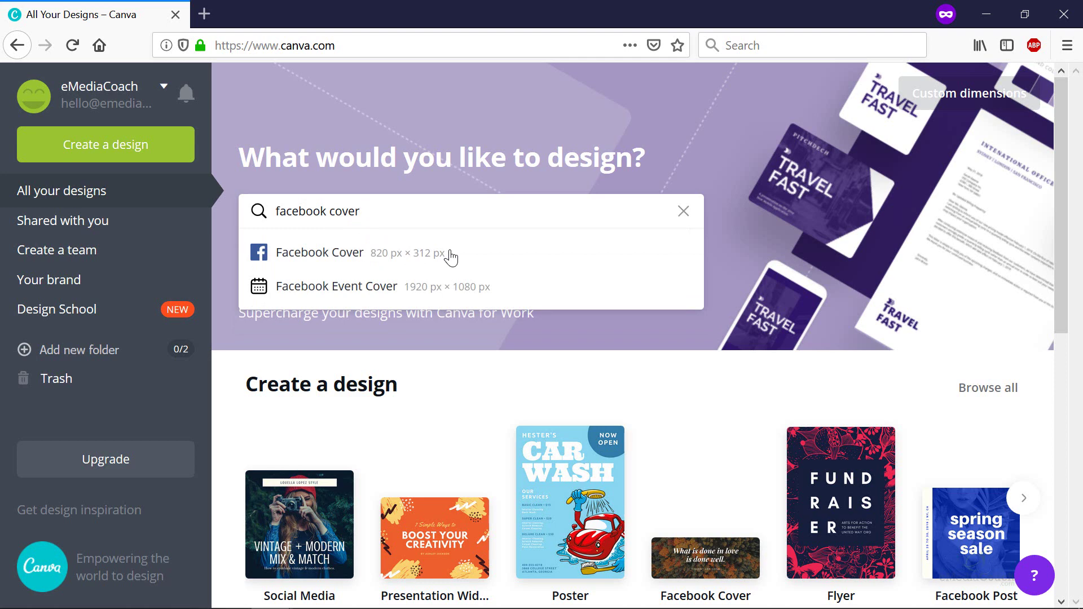
left_click(452, 257)
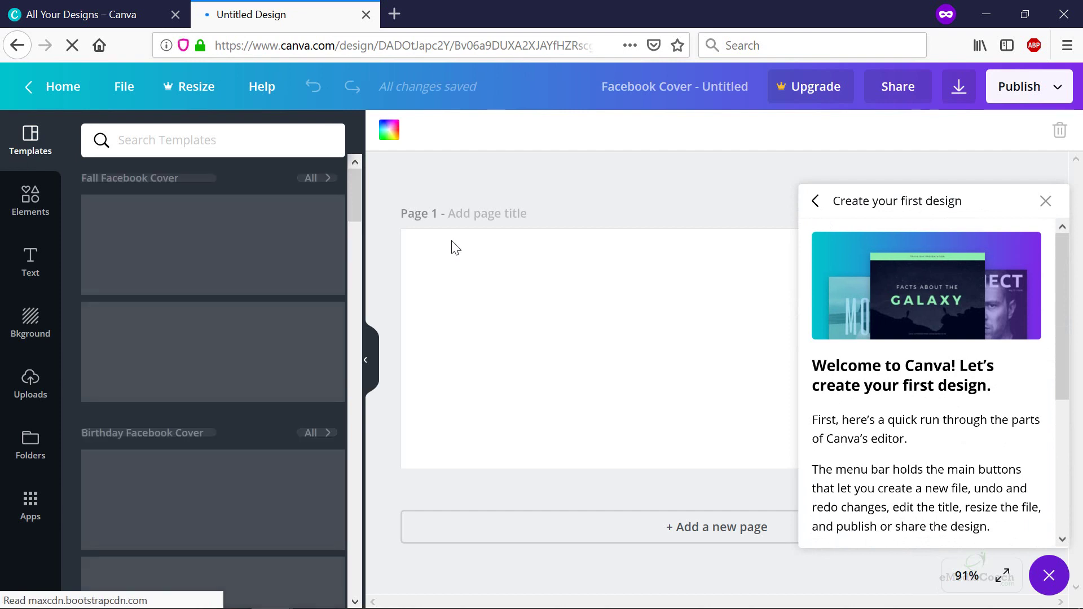
left_click(1044, 202)
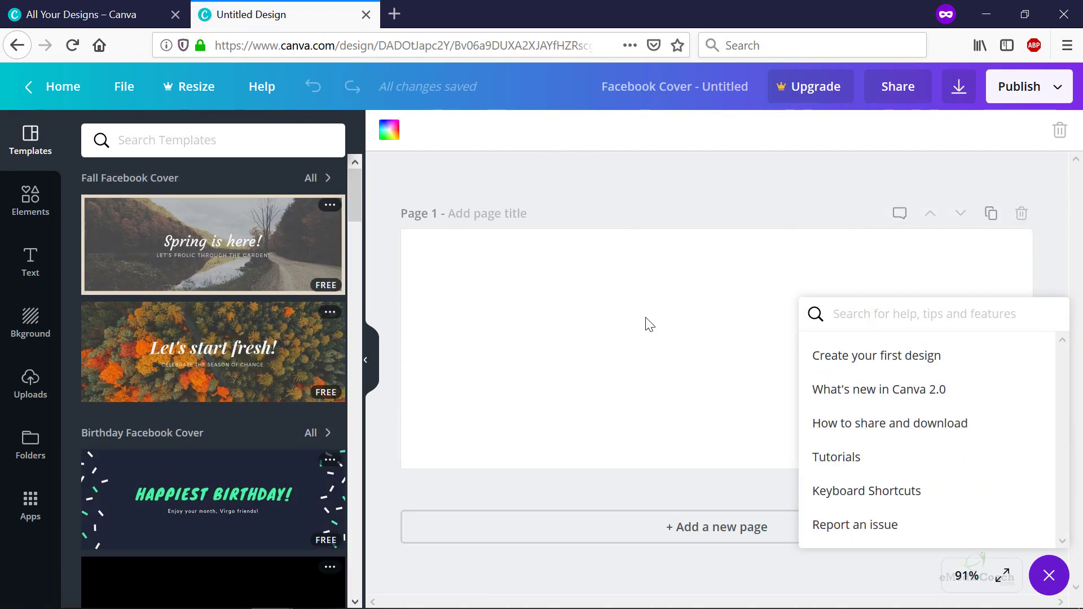
left_click(192, 147)
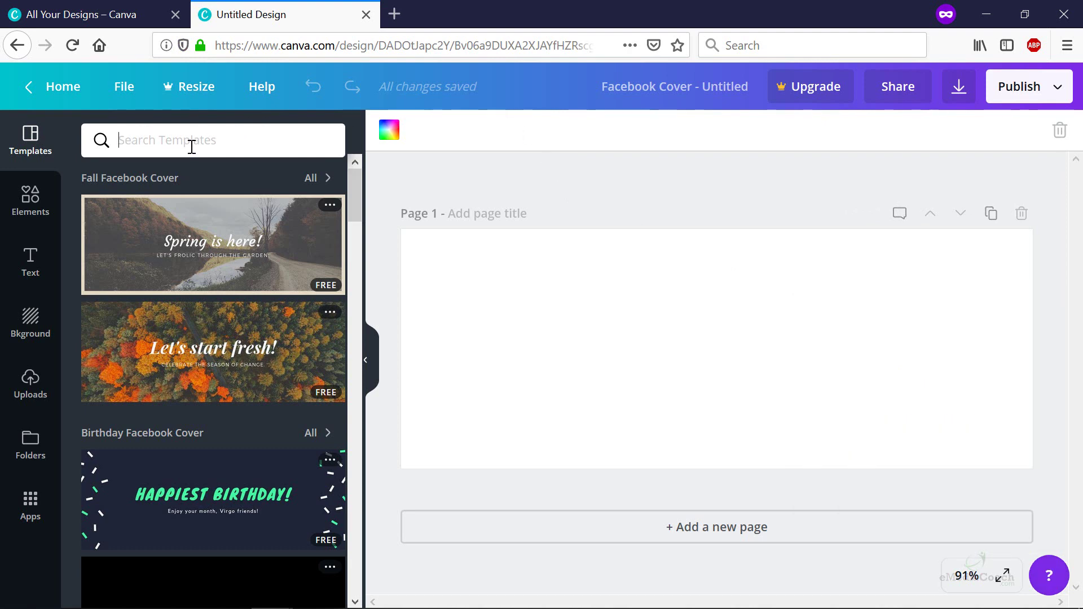
type("face")
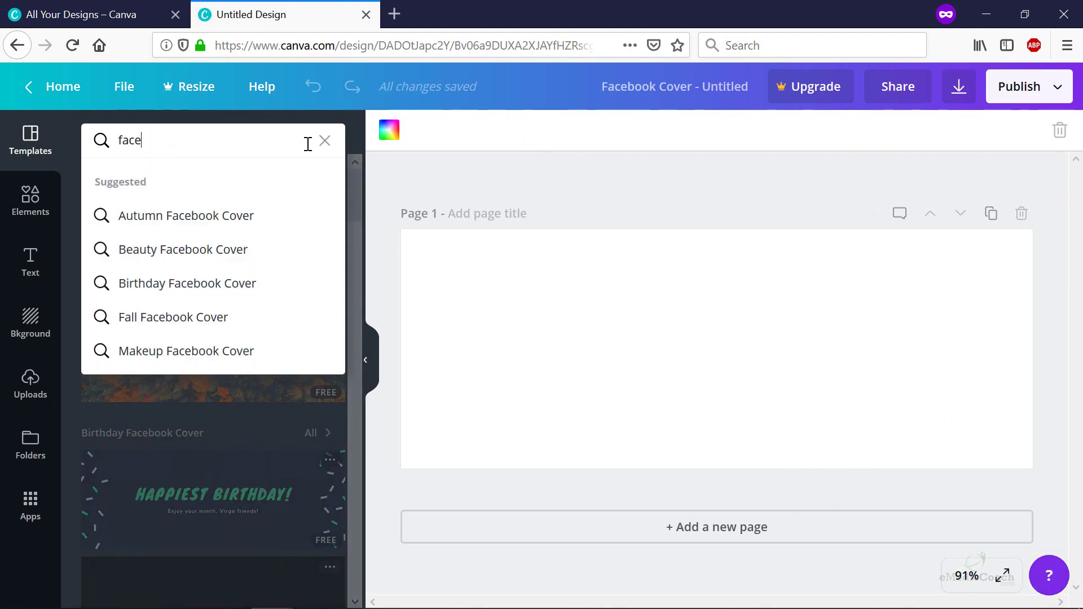
left_click(325, 142)
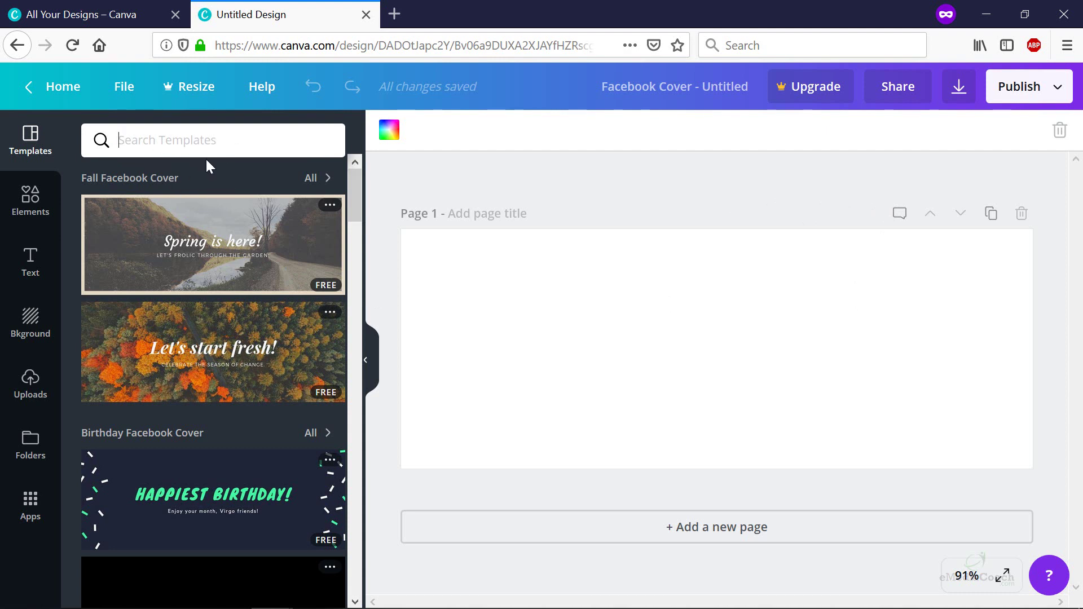
Step: Search the templates for "consultant" and look through the suggested designs
type("c")
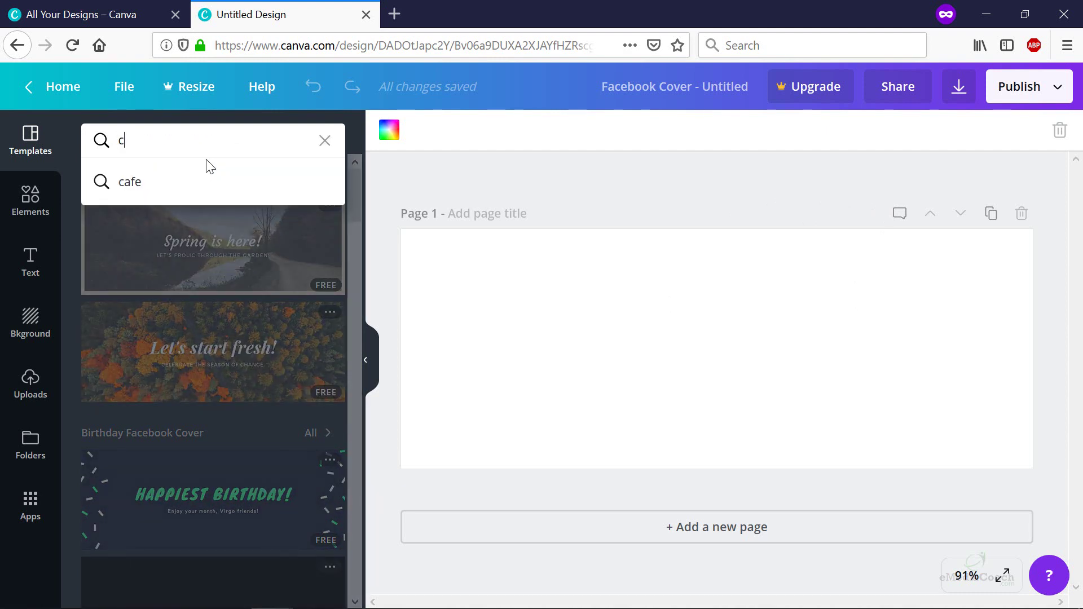
type("onsulta")
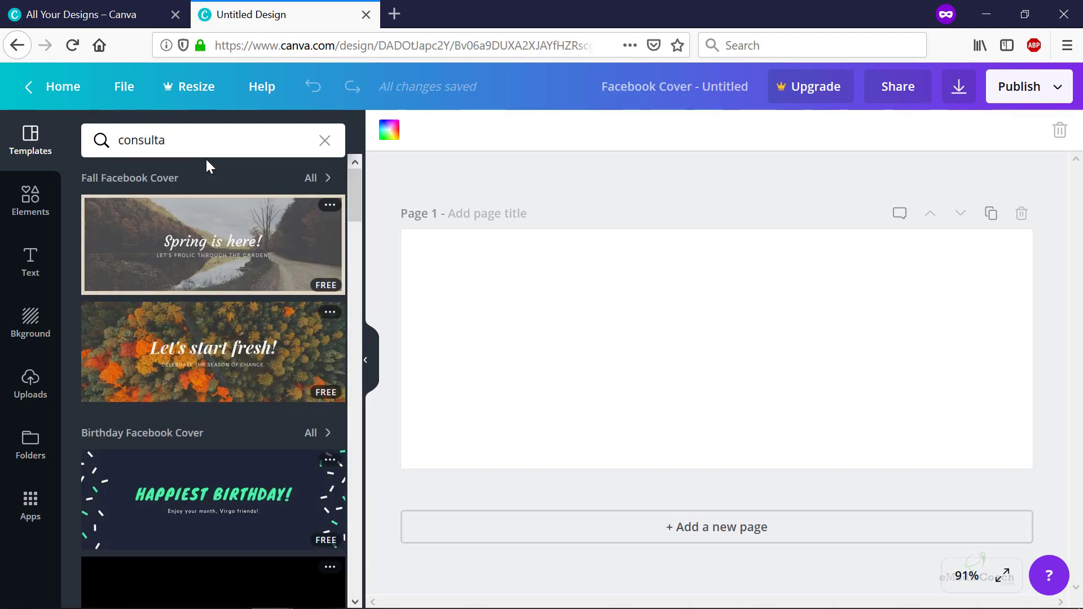
type("nt")
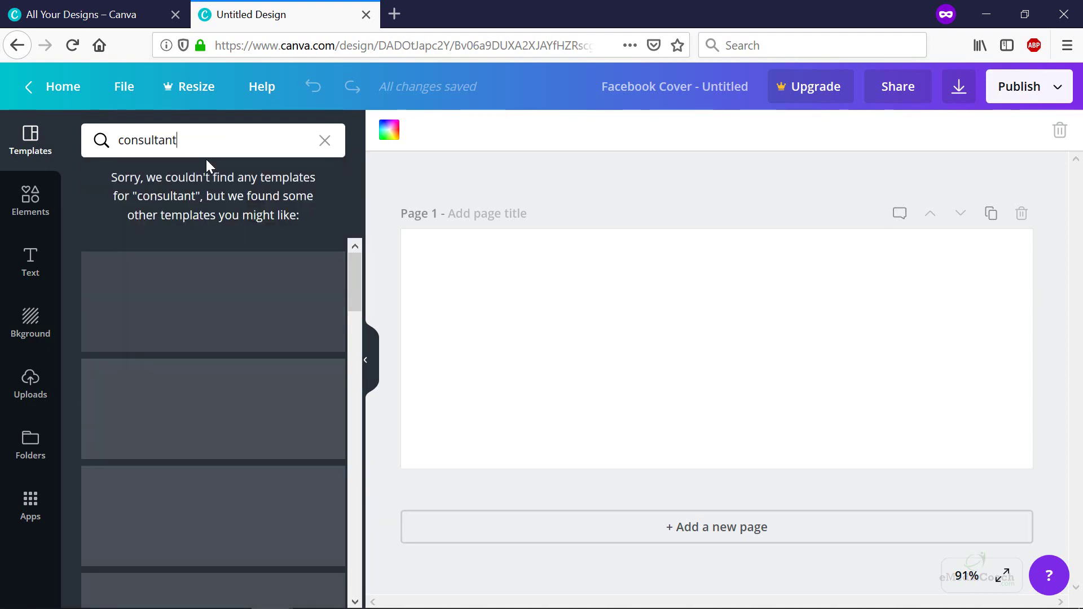
scroll(230, 388, "down", 5)
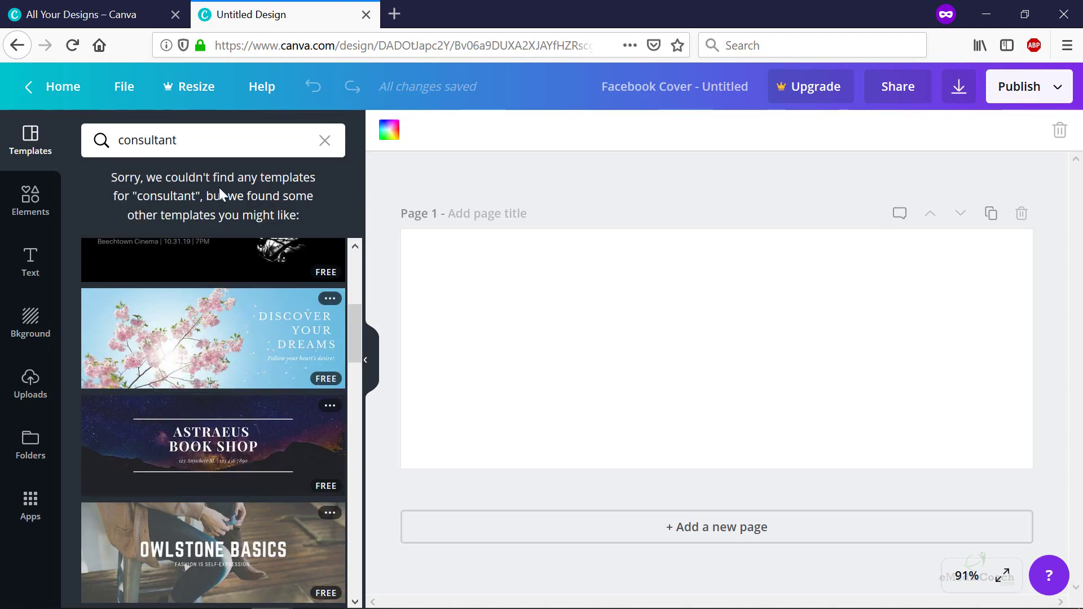
Step: Search the templates for "food" instead and browse the Facebook cover designs offered
triple_click(148, 140)
type("food")
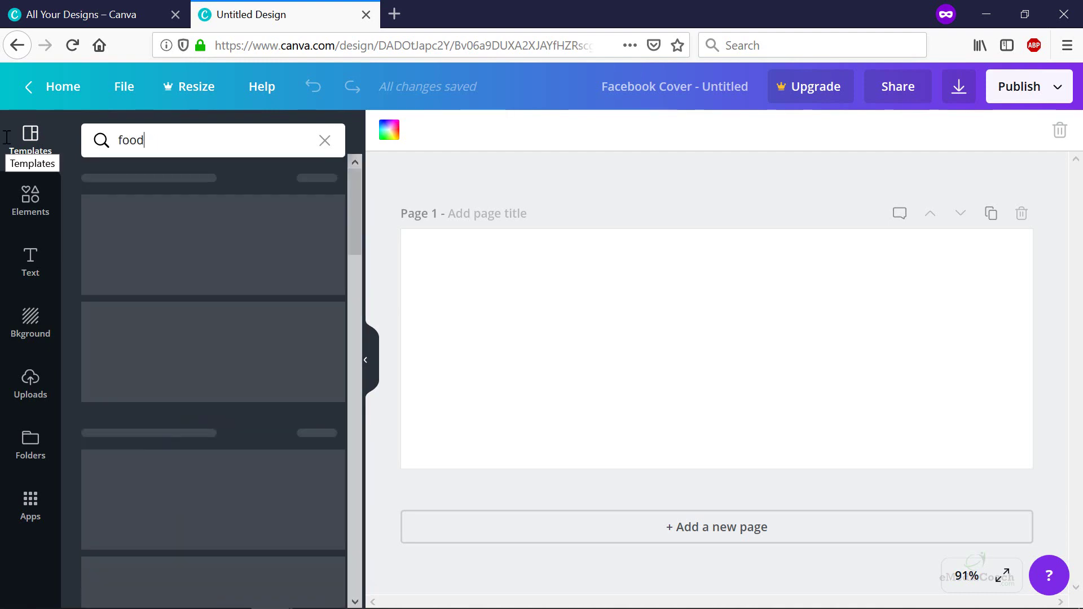
scroll(215, 308, "down", 5)
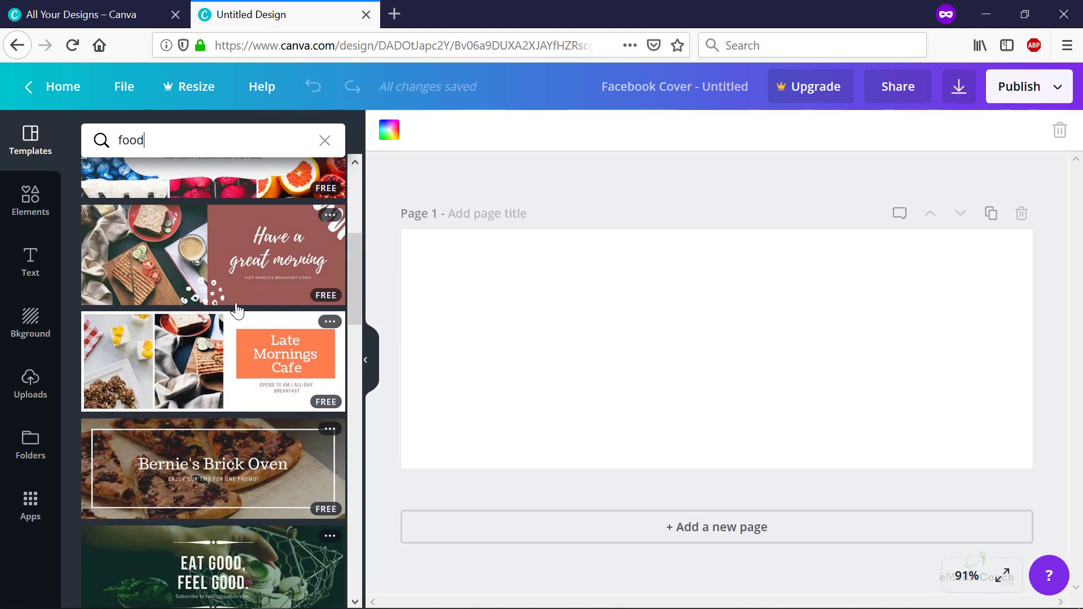
scroll(231, 373, "down", 3)
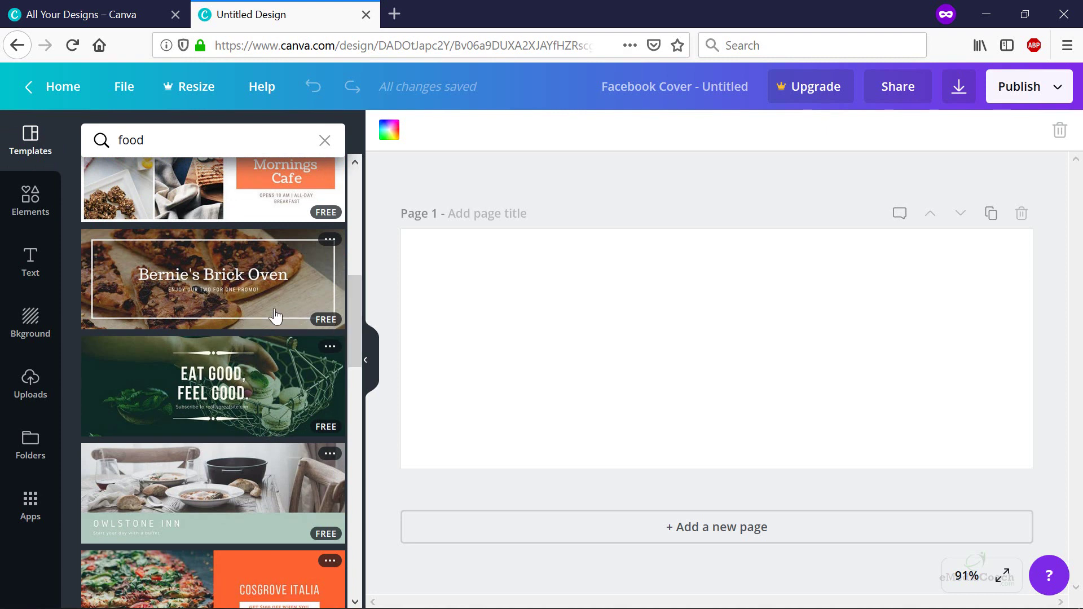
scroll(284, 316, "down", 3)
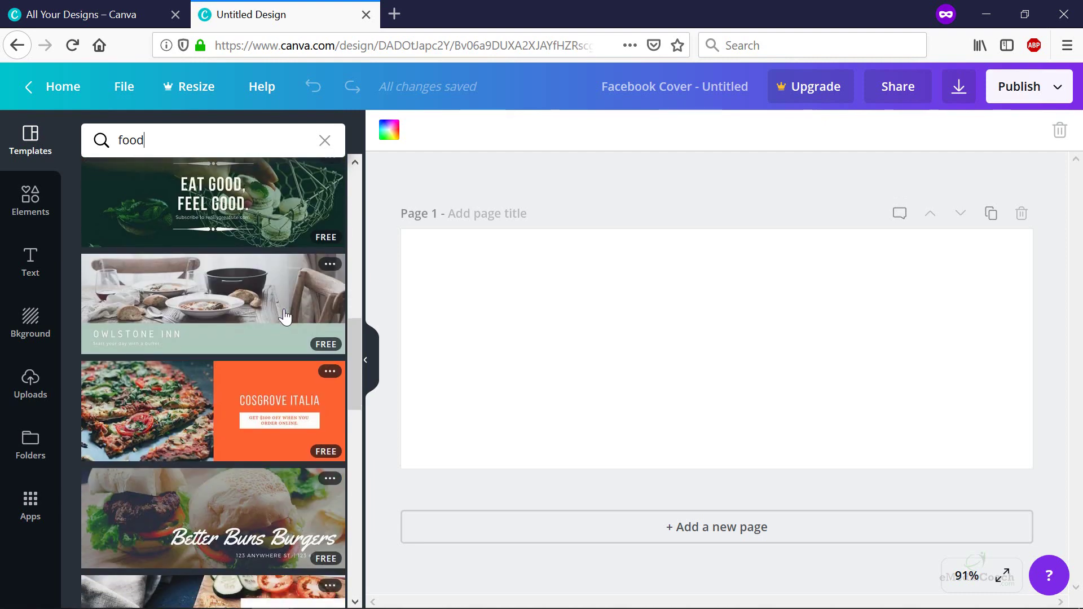
scroll(284, 316, "down", 8)
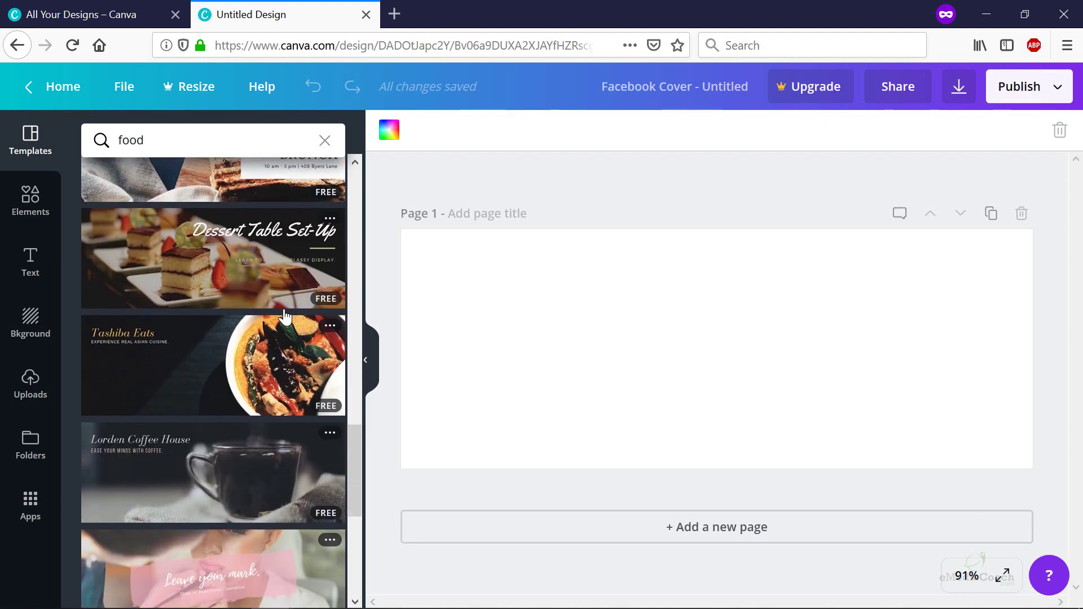
Step: Apply the Bernie's Brick Oven template to the blank cover page
scroll(284, 316, "up", 9)
scroll(284, 310, "up", 6)
left_click_drag(198, 472, 590, 341)
left_click(606, 392)
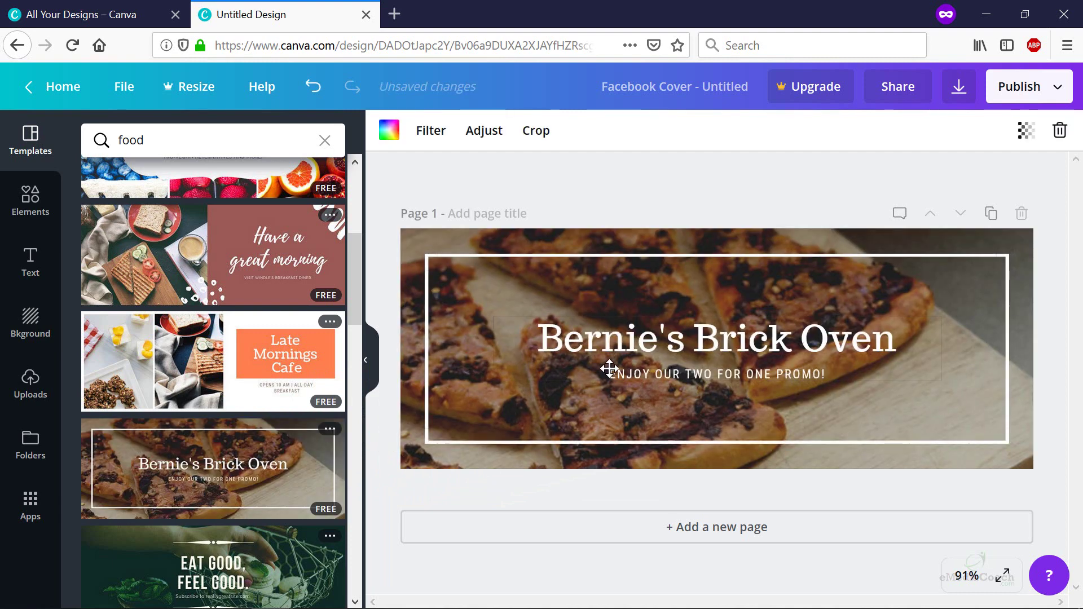
Step: Replace the heading text on the cover with "Change to Anything"
left_click(616, 338)
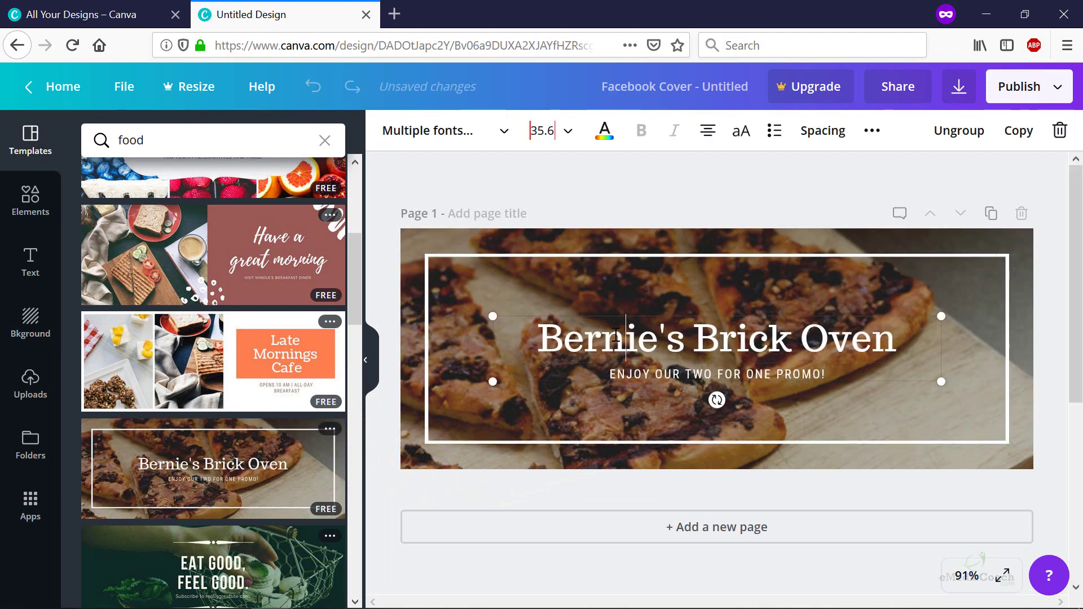
left_click_drag(571, 339, 834, 344)
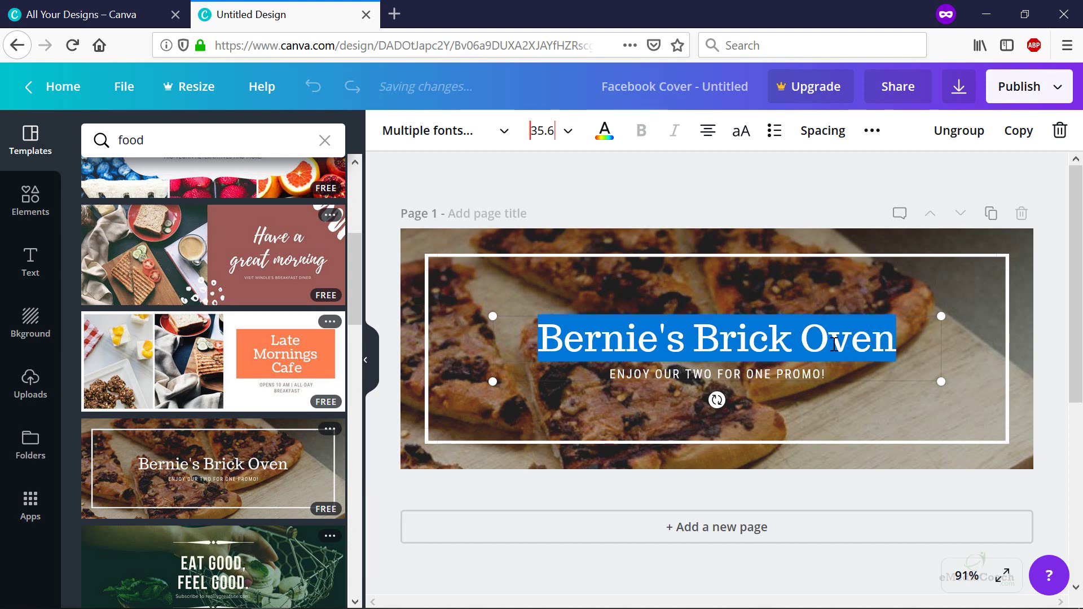
type("Change to")
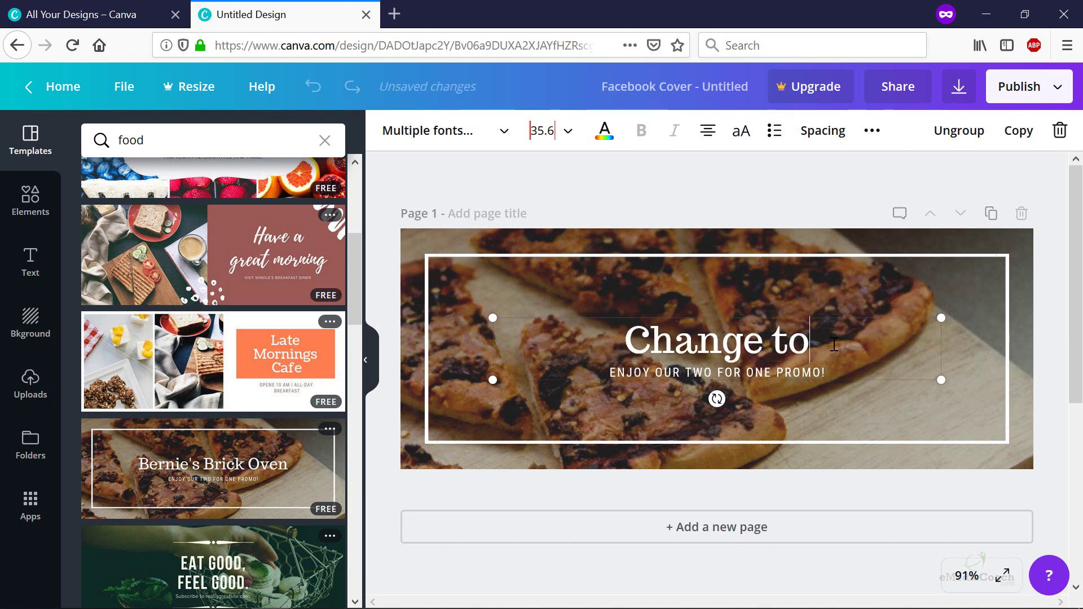
type(" Anything")
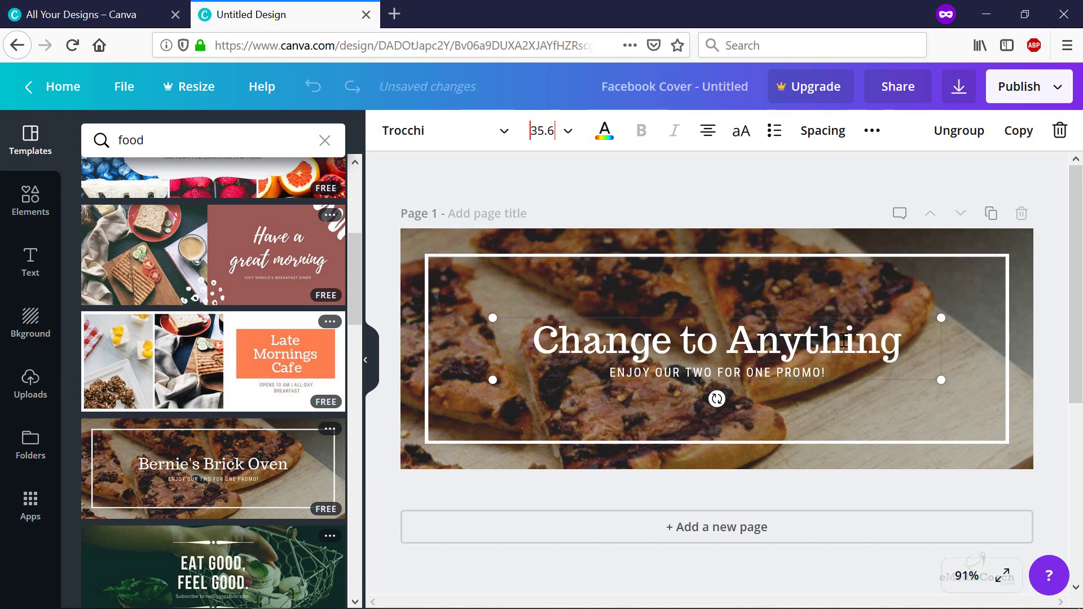
Step: Nudge the white rectangular frame around the cover text slightly downward
left_click(809, 374)
left_click(463, 257)
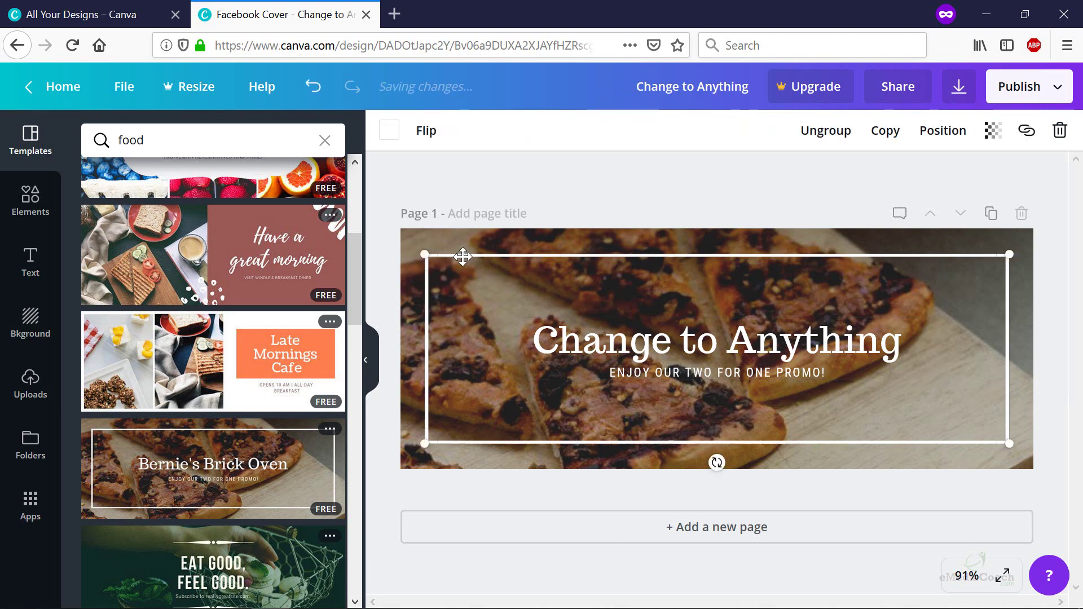
mouse_move(462, 257)
left_mouse_down()
mouse_move(482, 255)
mouse_move(464, 257)
left_mouse_up()
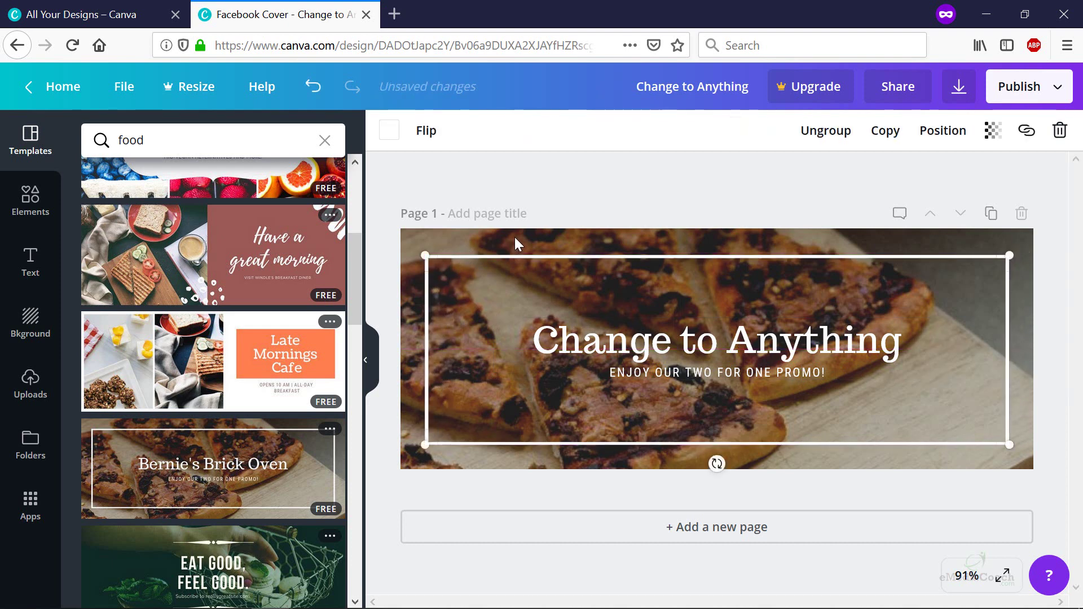
Step: Open the pizza background photo for cropping and accept its current crop
left_click(515, 237)
double_click(486, 236)
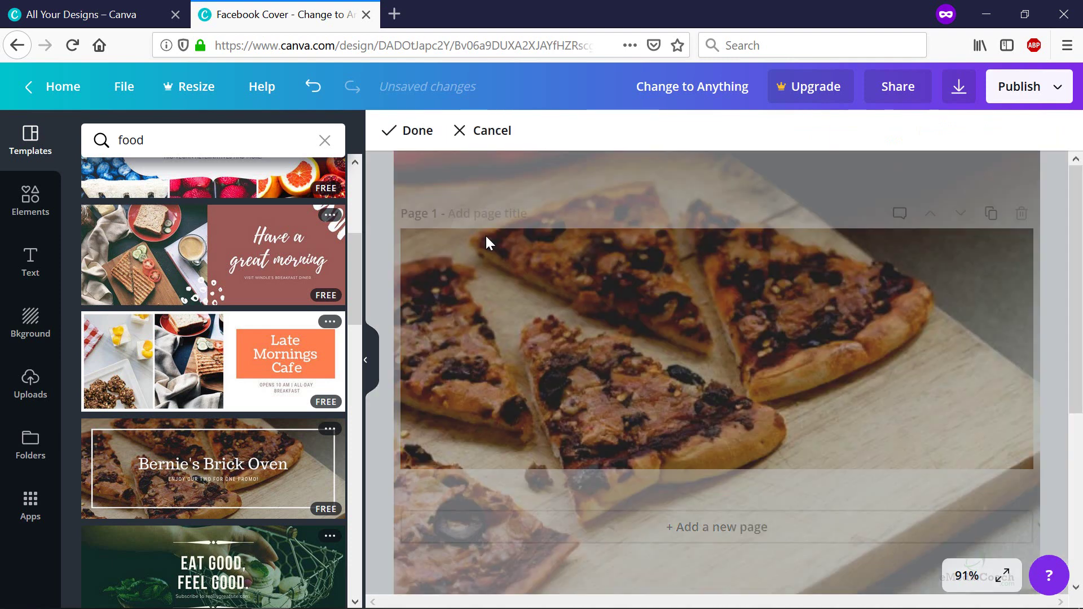
left_click(418, 131)
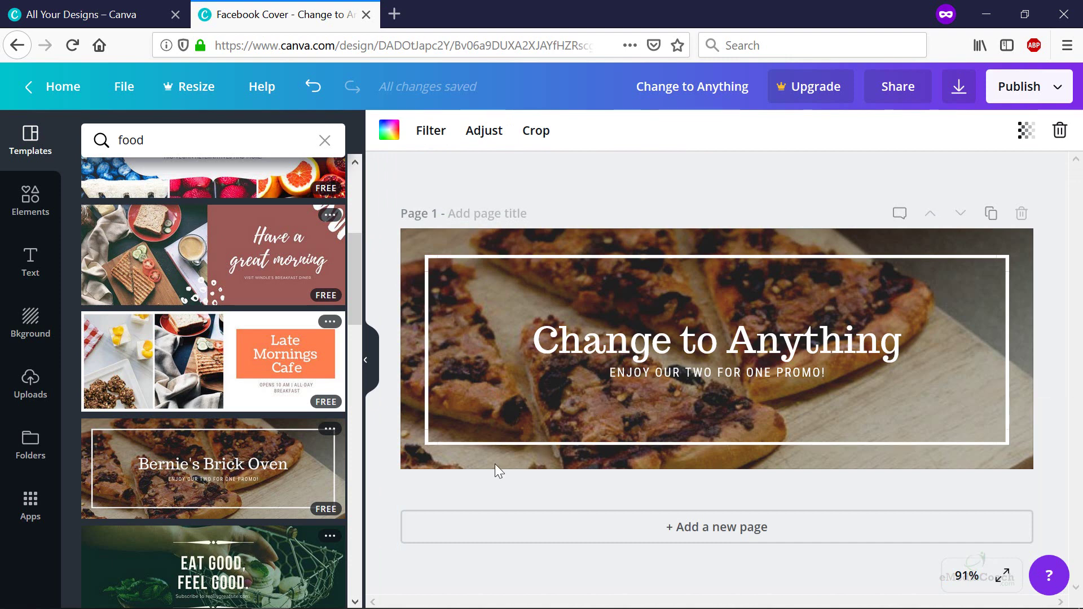
Step: Replace the cover design with the Blue Moon Brunch template from the food results
scroll(242, 466, "down", 8)
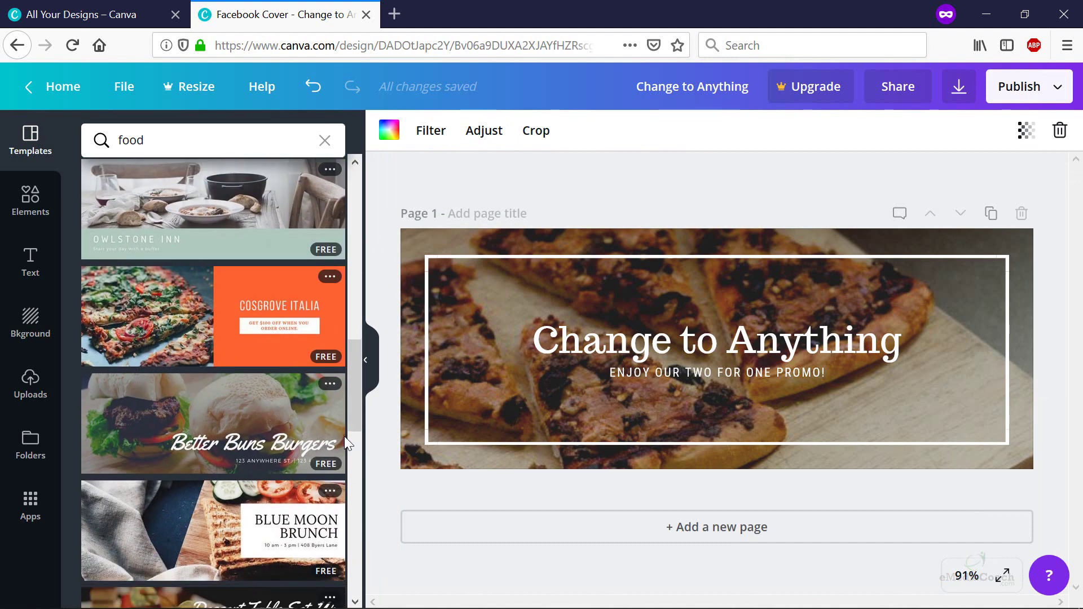
scroll(307, 446, "down", 5)
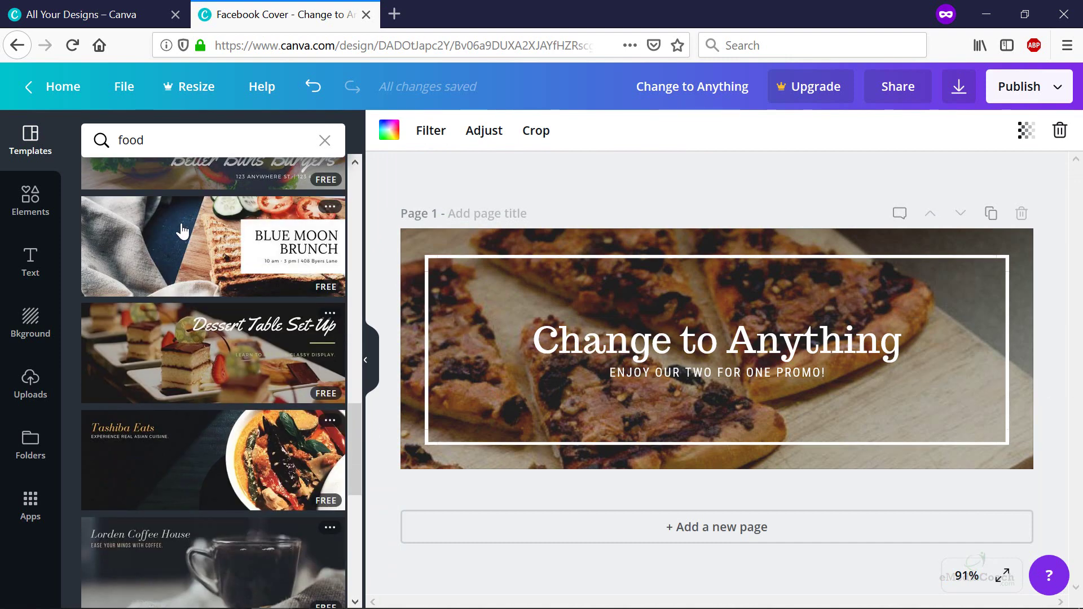
scroll(182, 231, "up", 2)
left_click(181, 342)
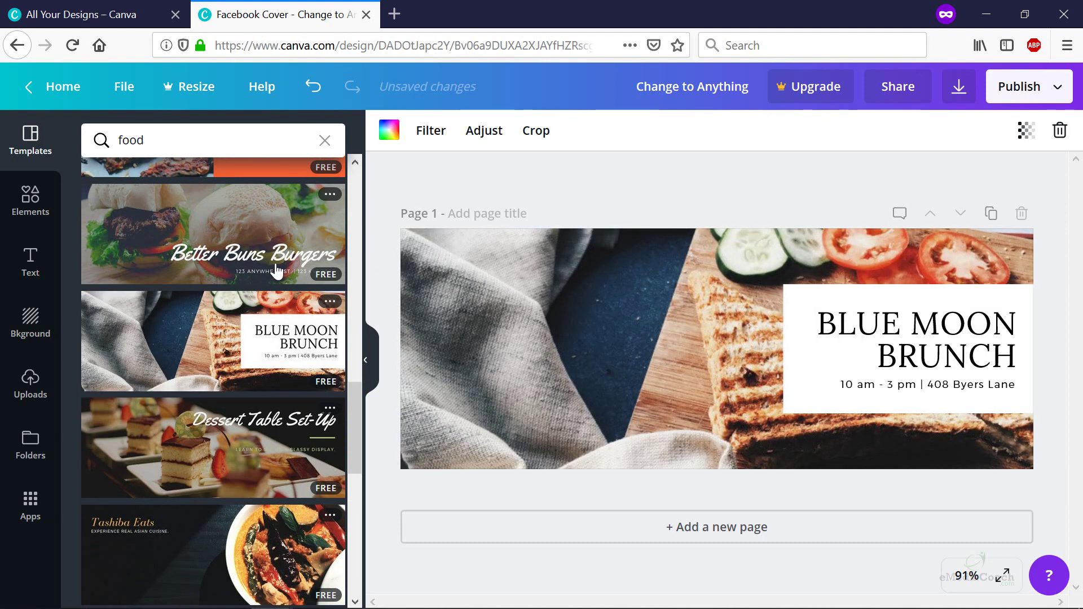
Step: Look through the available design elements and the ready-made text styles
left_click(30, 200)
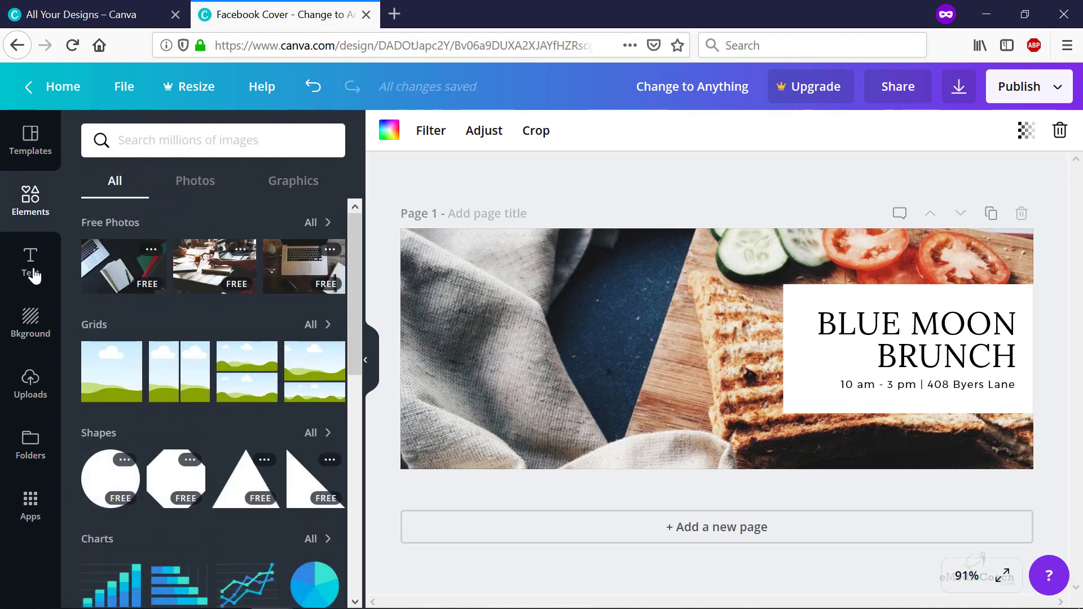
left_click(32, 263)
scroll(220, 381, "down", 2)
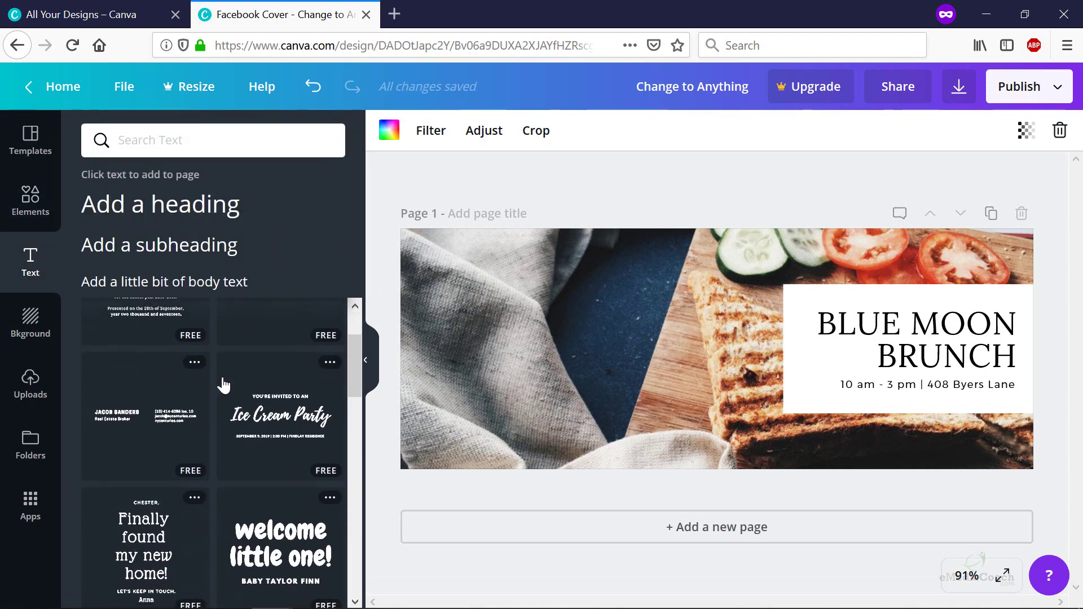
Step: Add the Ice Cream Party invitation text style to the cover and shrink it to about 329 by 143
left_click_drag(274, 428, 523, 311)
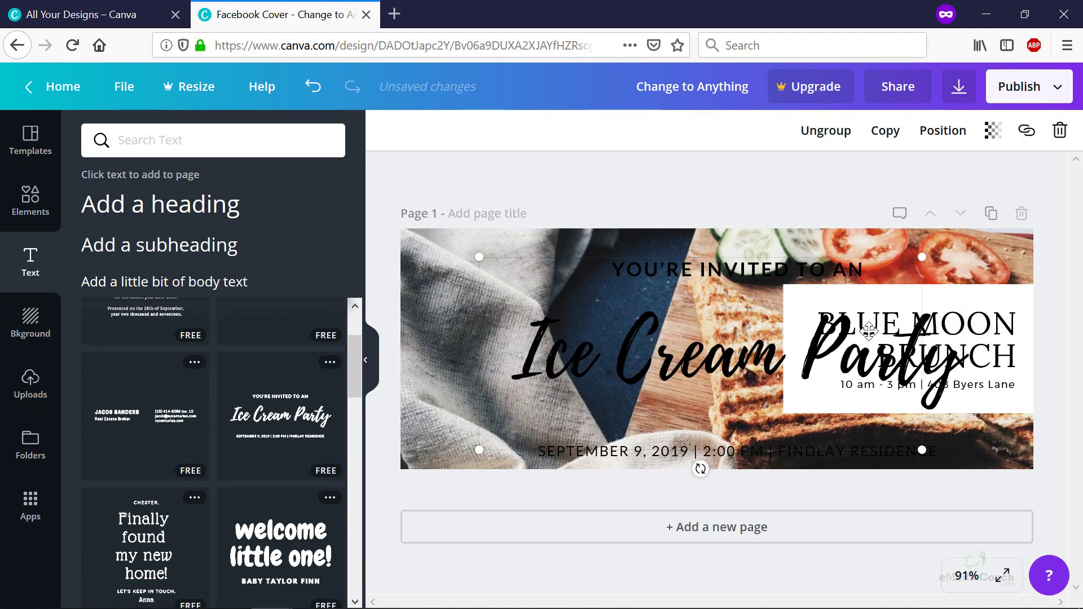
double_click(994, 333)
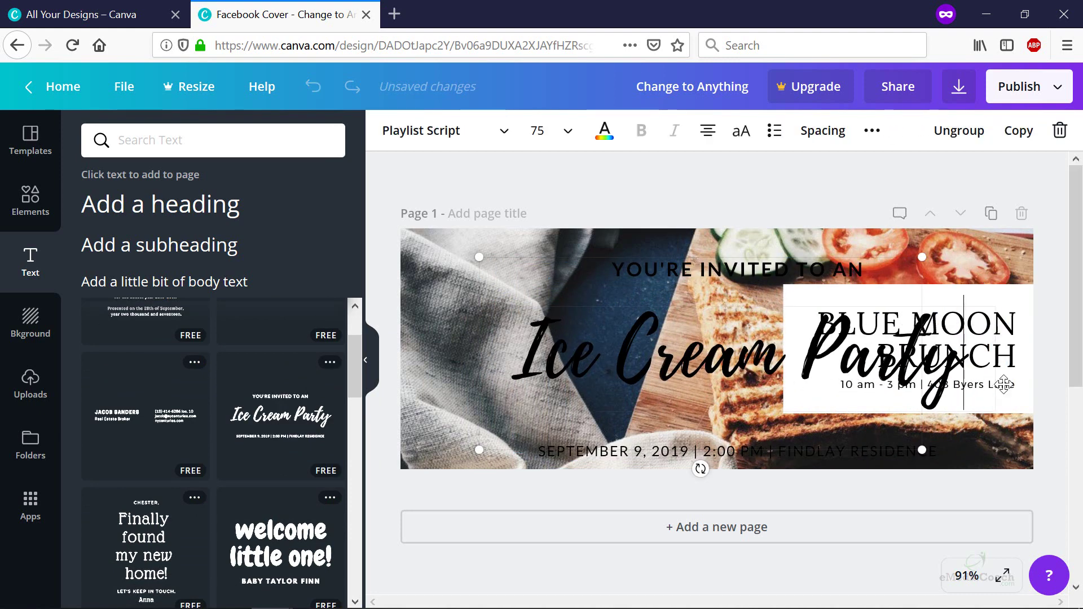
left_click_drag(922, 257, 734, 339)
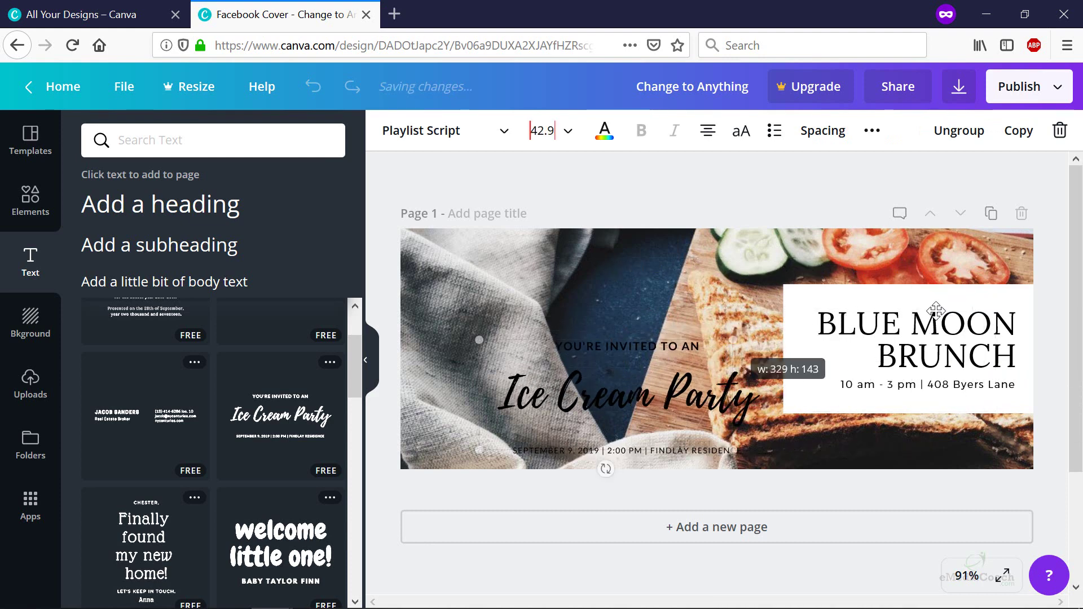
Step: Delete the Blue Moon Brunch heading and the time and address line from the white box
left_click(920, 308)
left_click(919, 309)
key("Delete")
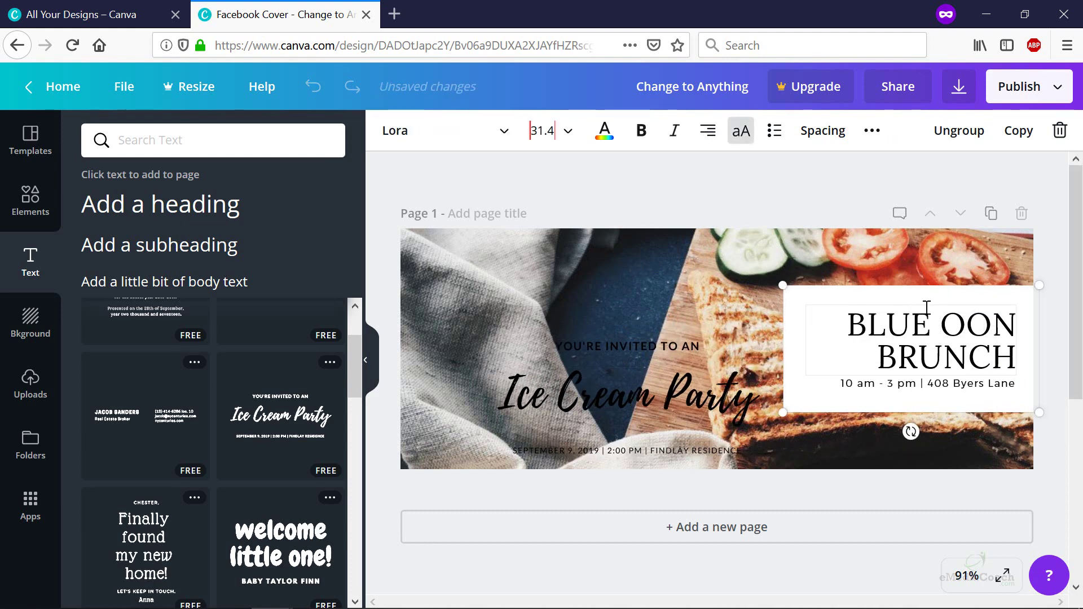
key("Escape")
key("Delete")
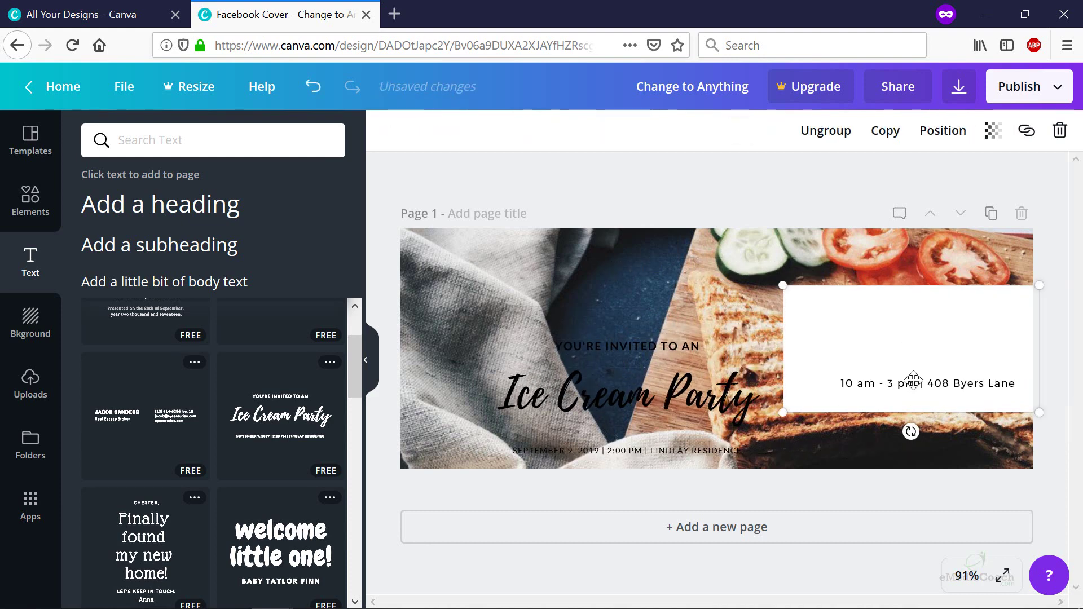
left_click(875, 381)
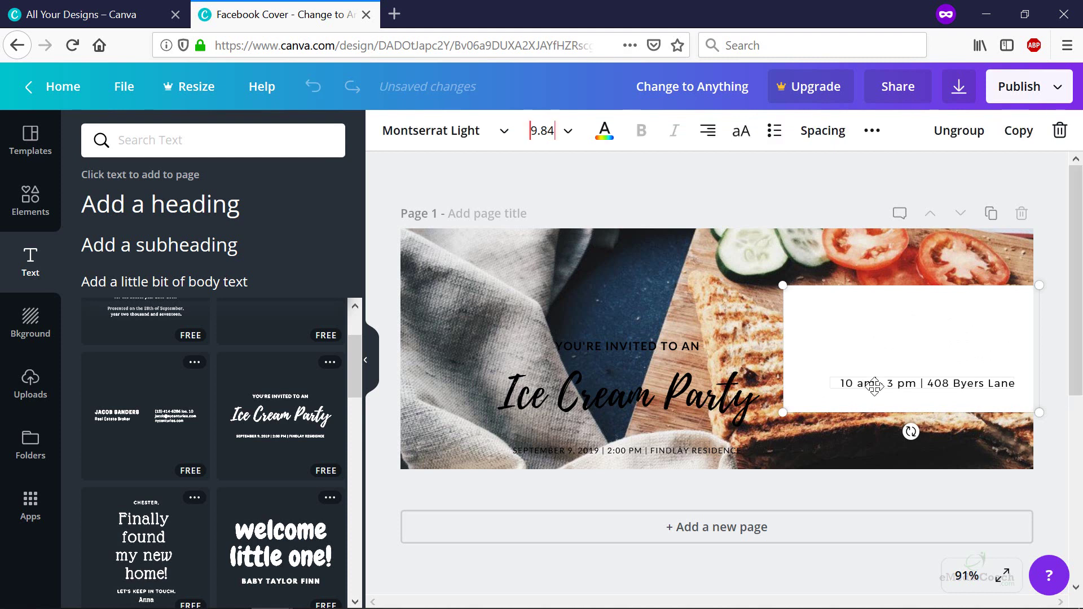
left_click(875, 381)
key("Escape")
key("Delete")
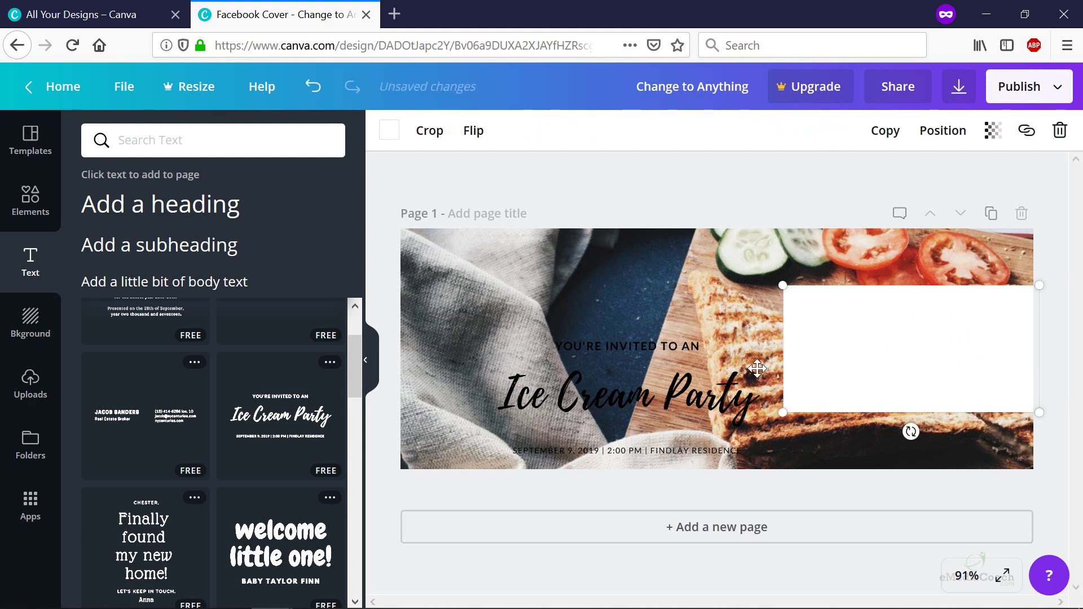
Step: Move the Ice Cream Party text group onto the white box, shrink it to fit inside, and center it vertically
left_click(659, 362)
left_click_drag(670, 342, 931, 298)
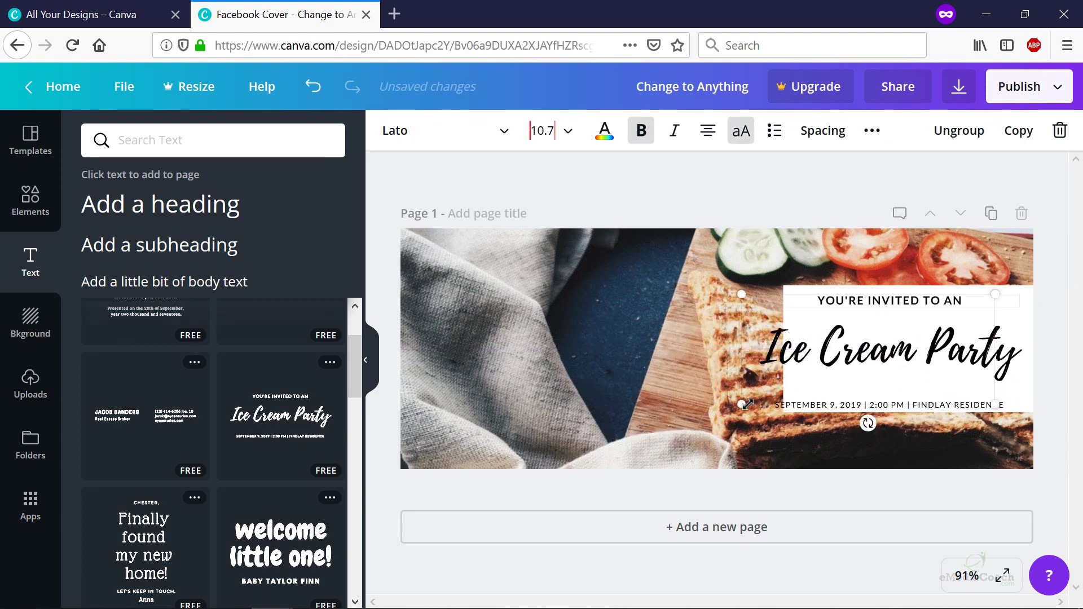
left_click_drag(744, 405, 797, 381)
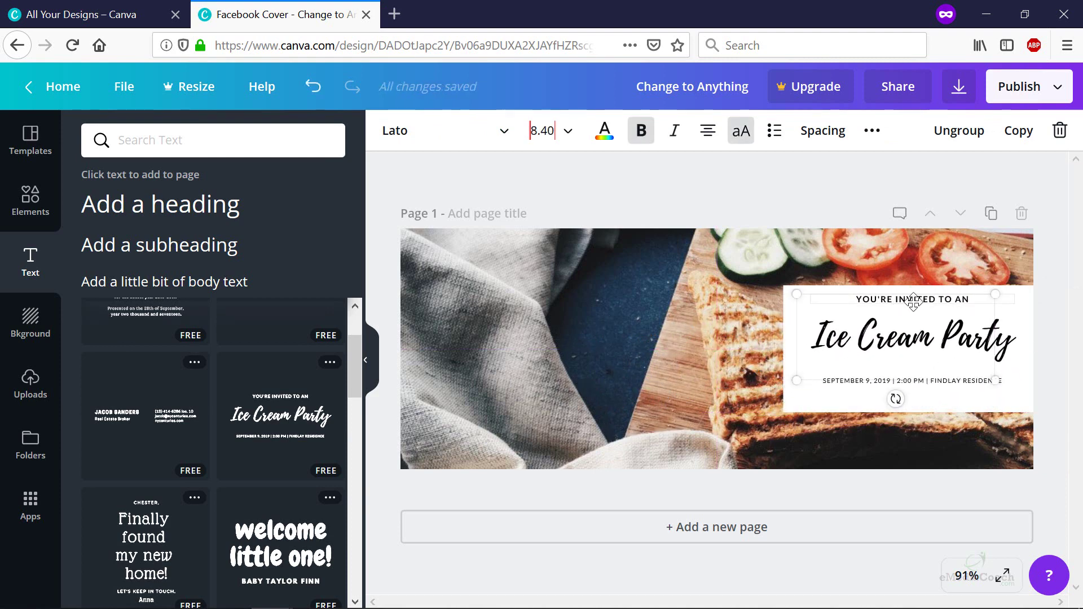
left_click_drag(923, 294, 925, 306)
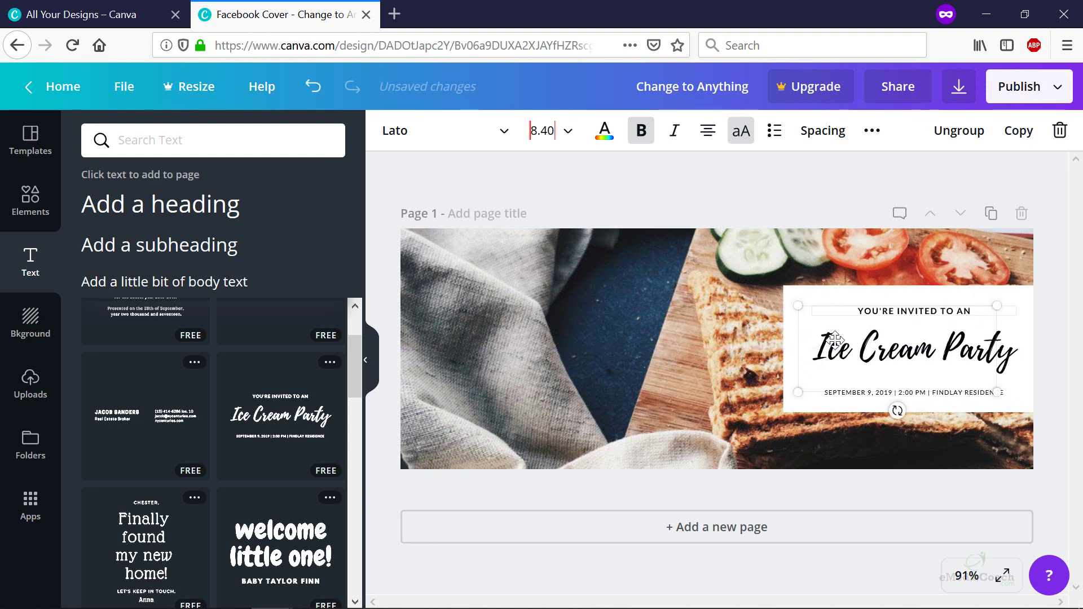
left_click(728, 435)
Step: Look through more ready-made text styles, the available backgrounds, and the image upload area
scroll(295, 443, "down", 3)
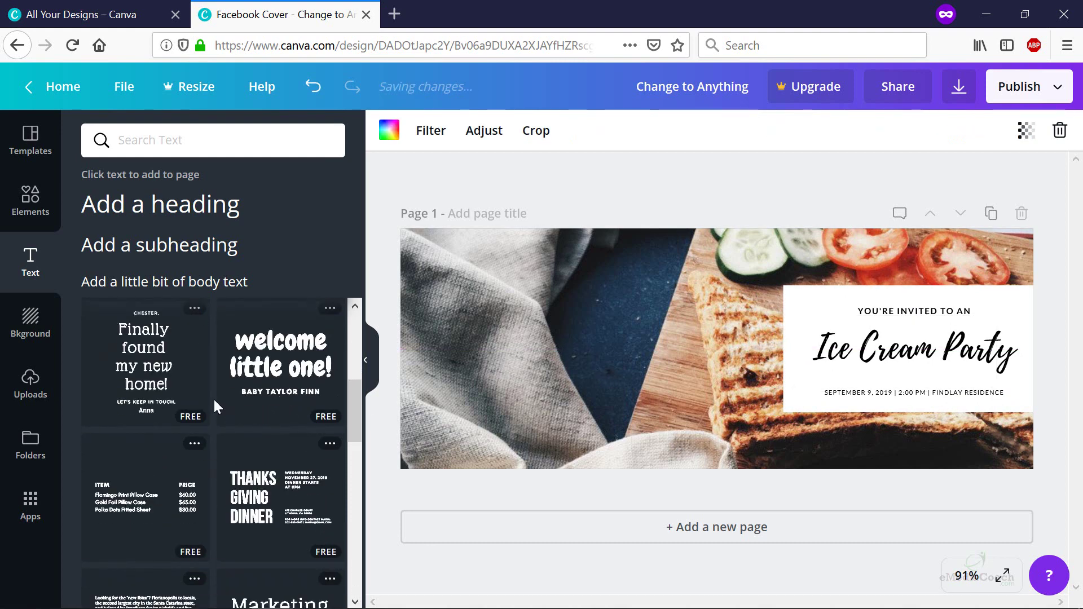
scroll(213, 398, "down", 3)
scroll(214, 398, "down", 5)
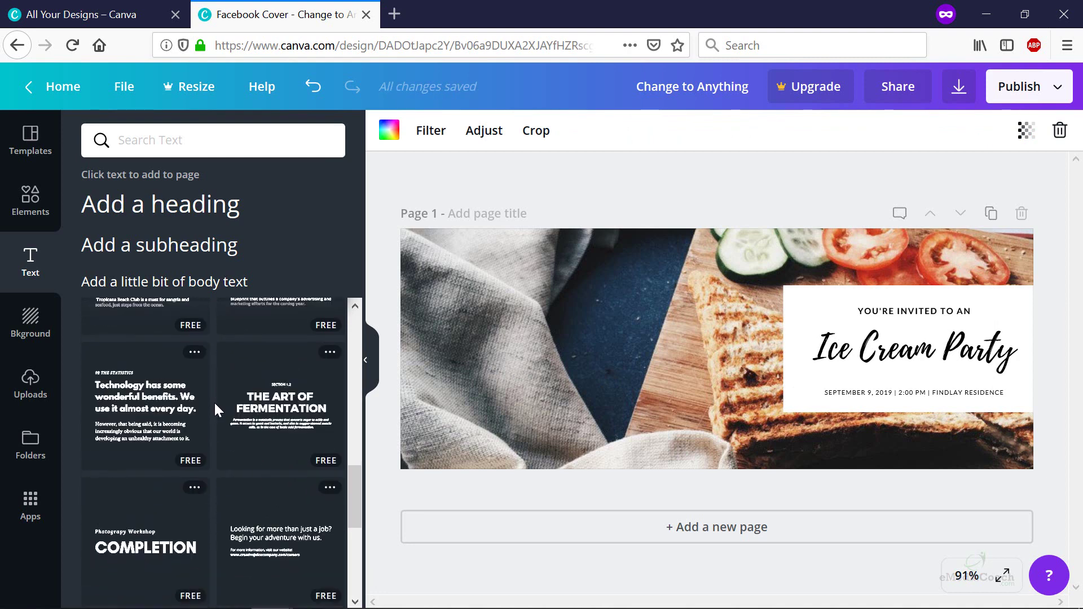
left_click(34, 332)
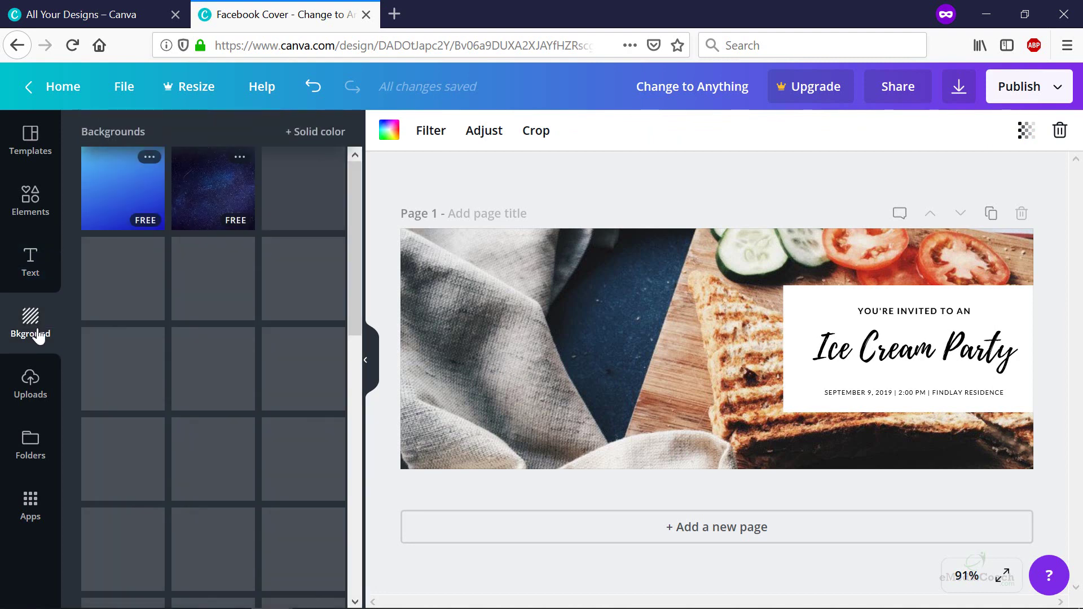
left_click(32, 395)
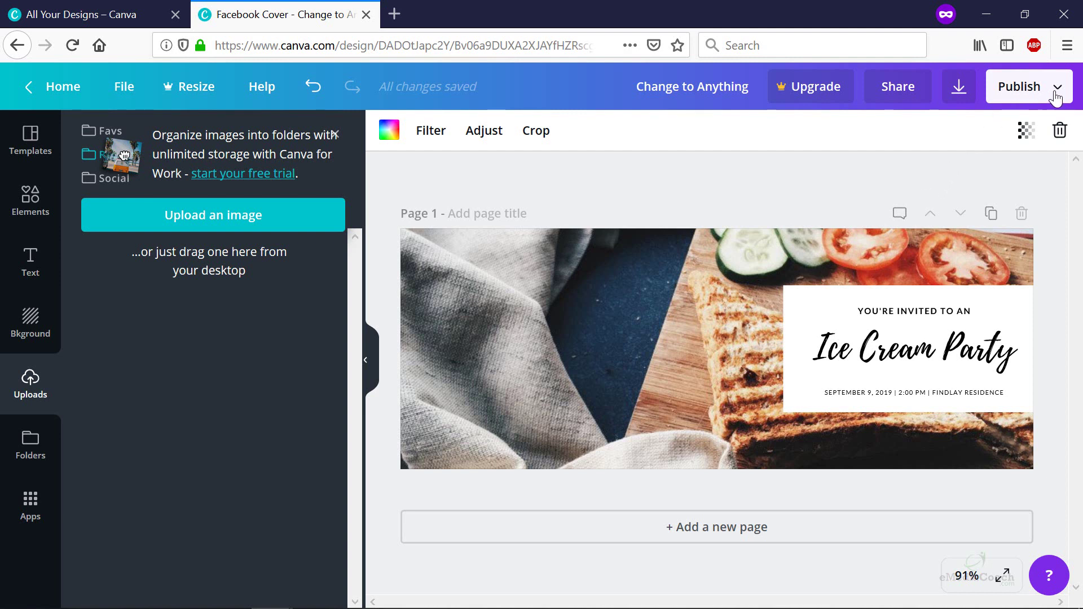
Step: Download the cover as a PNG, save it to the Desktop as Change to Anything.png, and dismiss the trial offer to continue editing
left_click(960, 90)
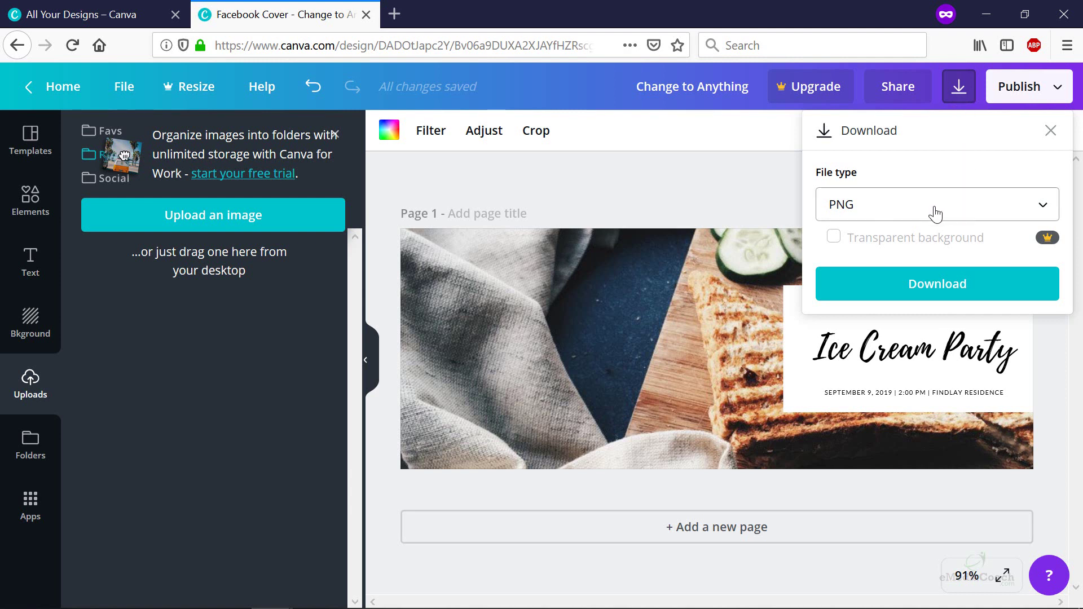
left_click(896, 220)
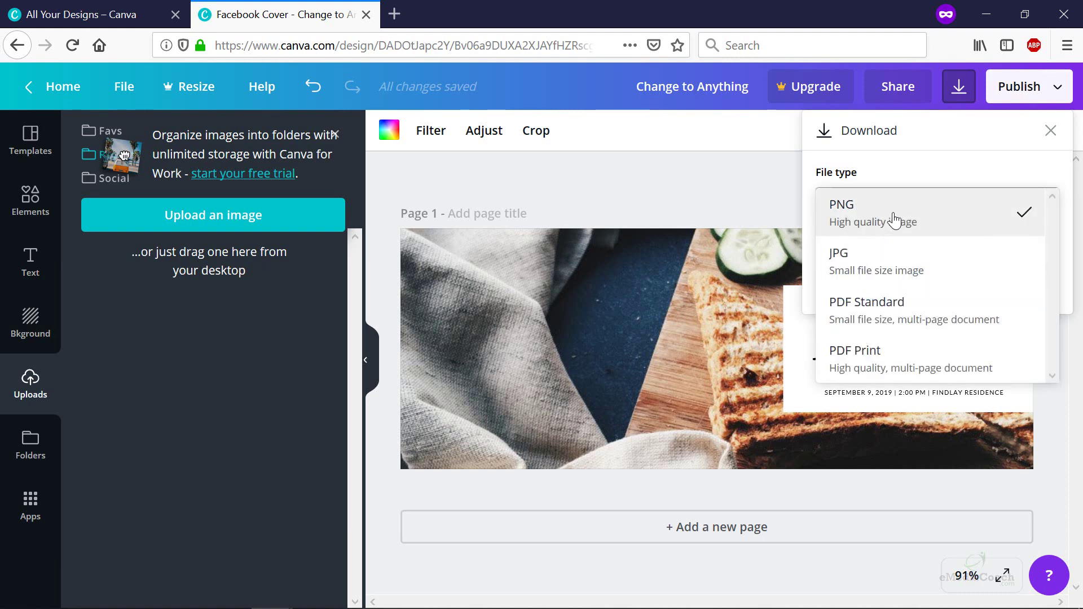
left_click(903, 219)
left_click(914, 288)
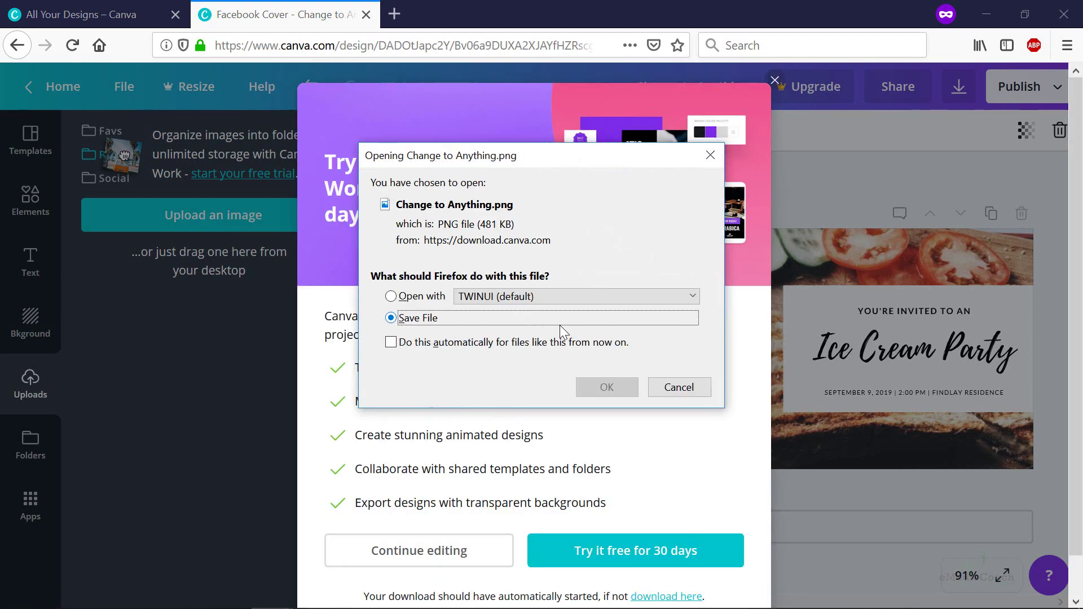
left_click(608, 387)
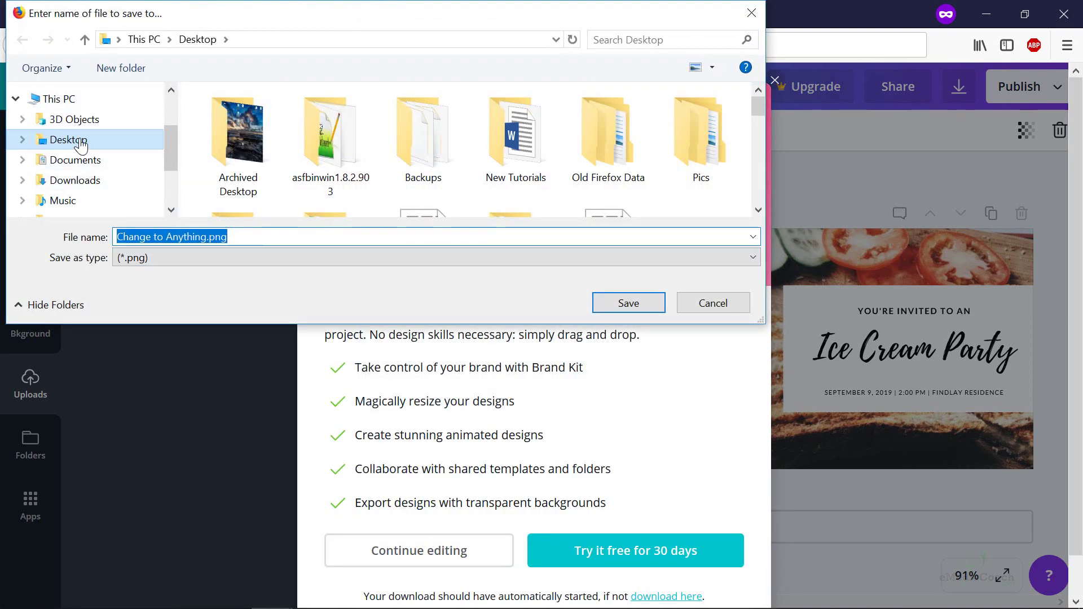
left_click(67, 139)
left_click(607, 298)
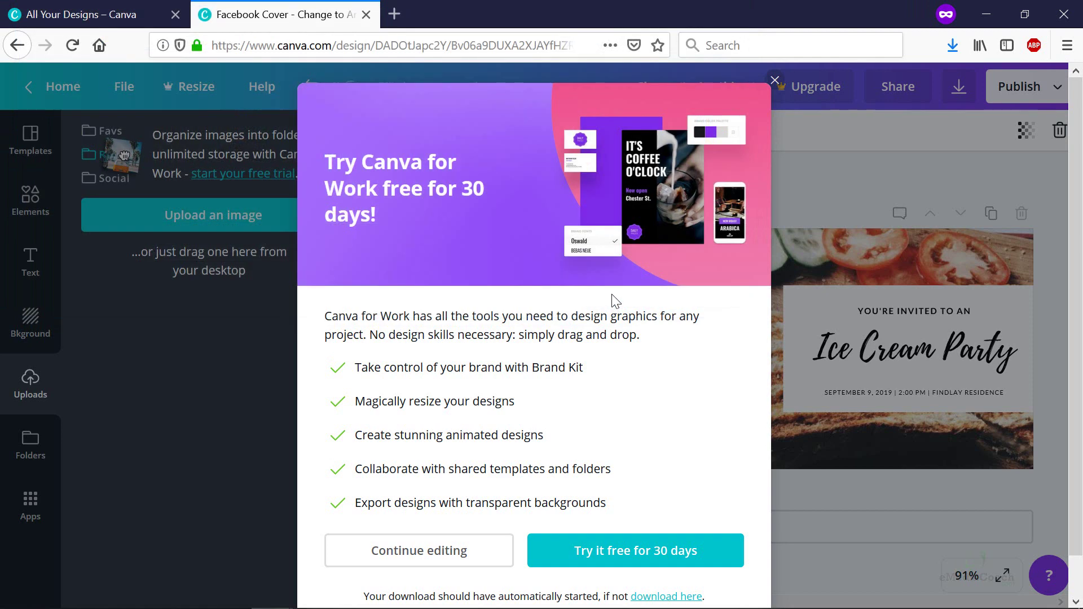
left_click(458, 549)
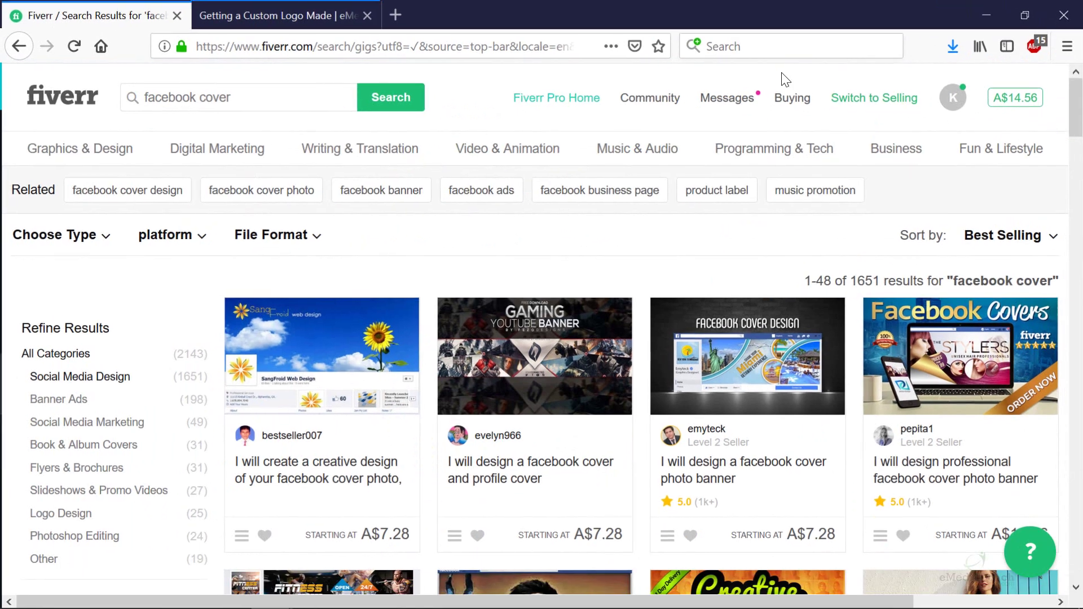
Step: Place the custom logo tutorial's browser tab ahead of the Fiverr tab and view the tutorial's steps
left_click(282, 15)
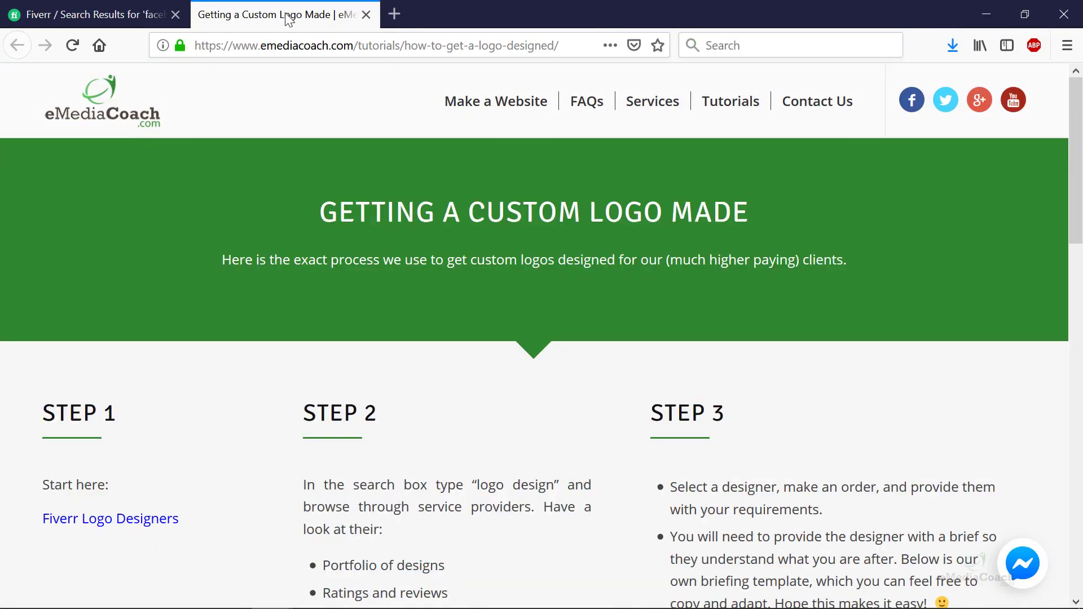
left_click_drag(282, 15, 96, 17)
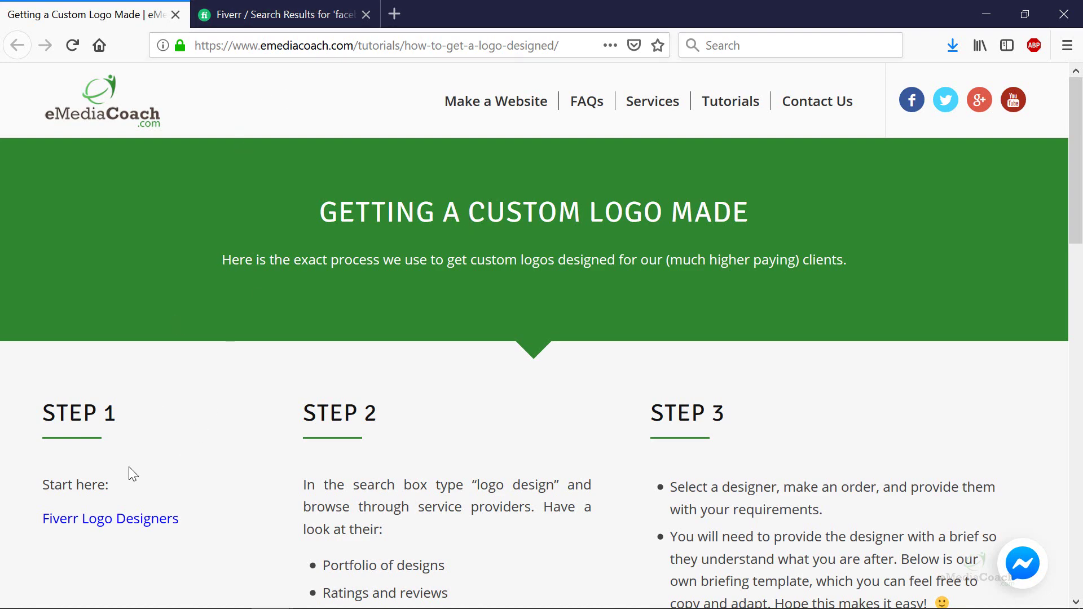
scroll(106, 516, "down", 2)
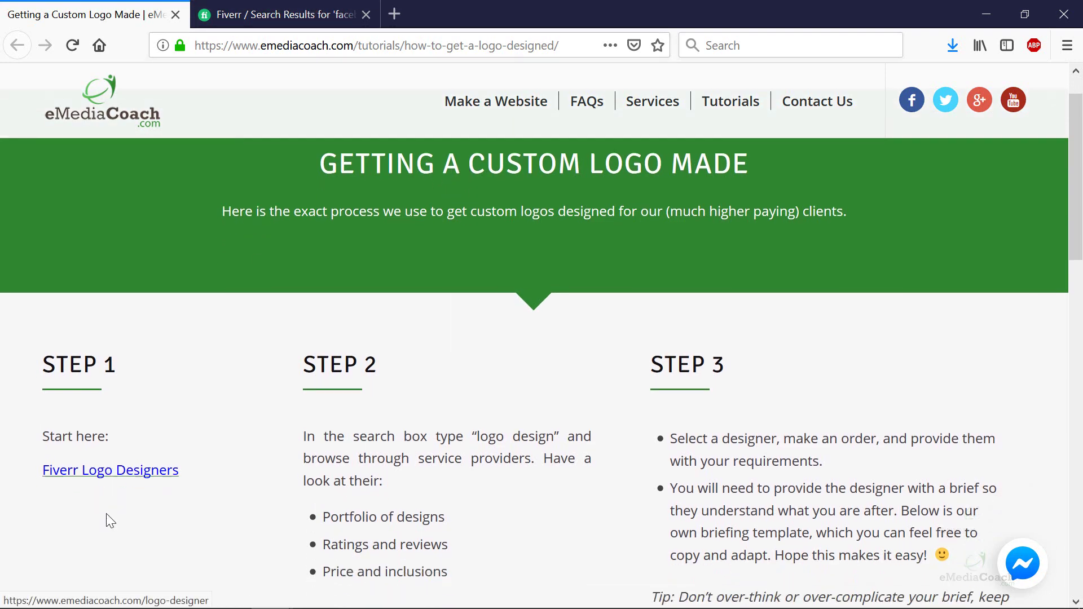
Step: Switch to Fiverr and examine the gigs listed in the facebook cover search results
left_click(298, 12)
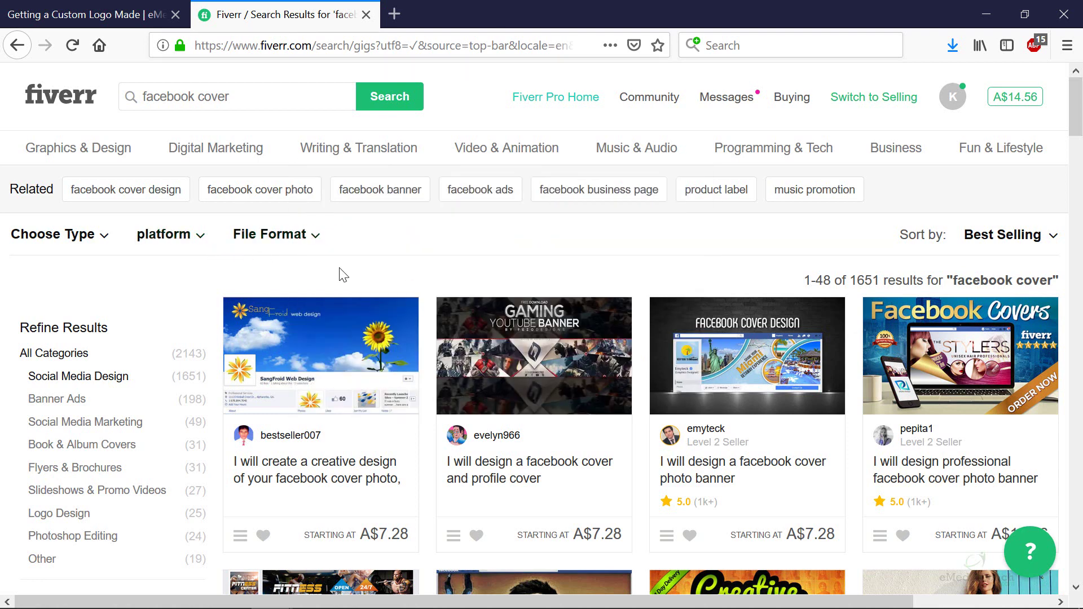
scroll(395, 272, "down", 5)
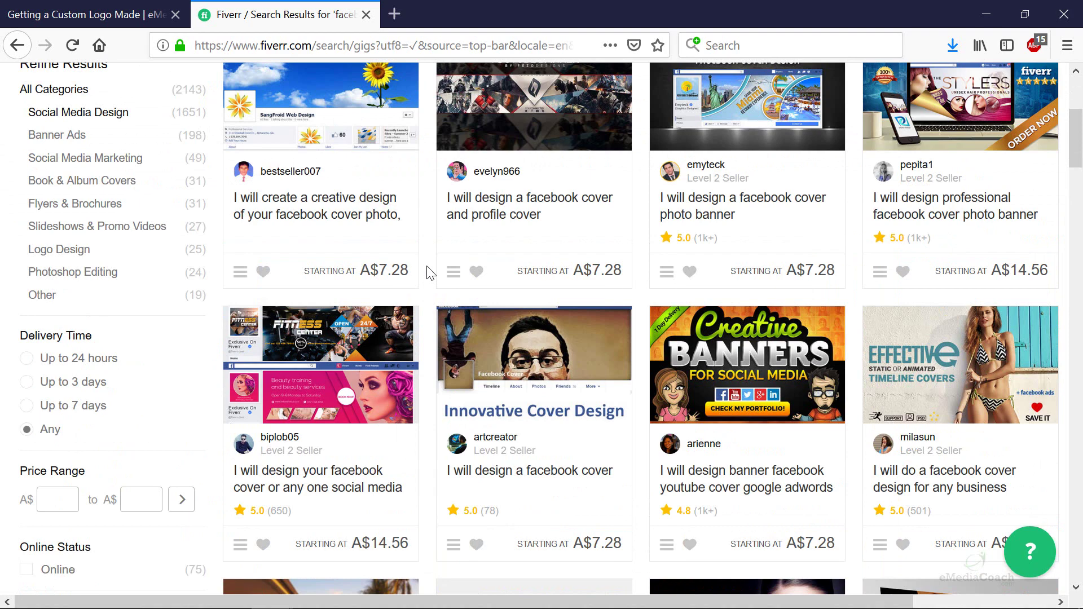
scroll(430, 273, "up", 5)
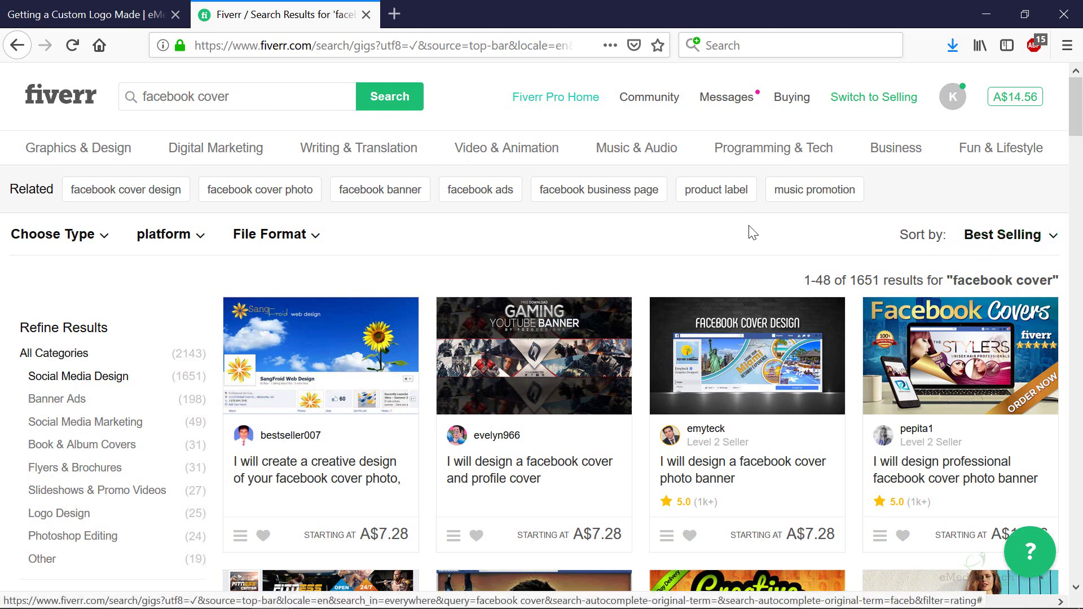
scroll(741, 233, "down", 5)
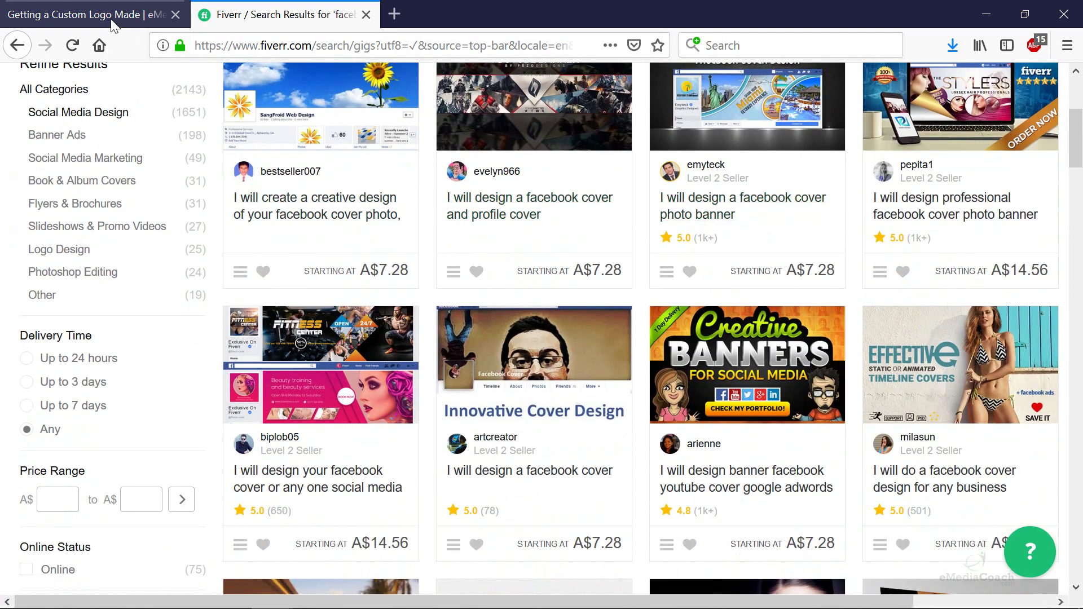
Step: Review the logo tutorial's criteria for choosing a designer against the Fiverr results, highlighting portfolio of designs and ratings and reviews
left_click(90, 14)
scroll(316, 328, "down", 3)
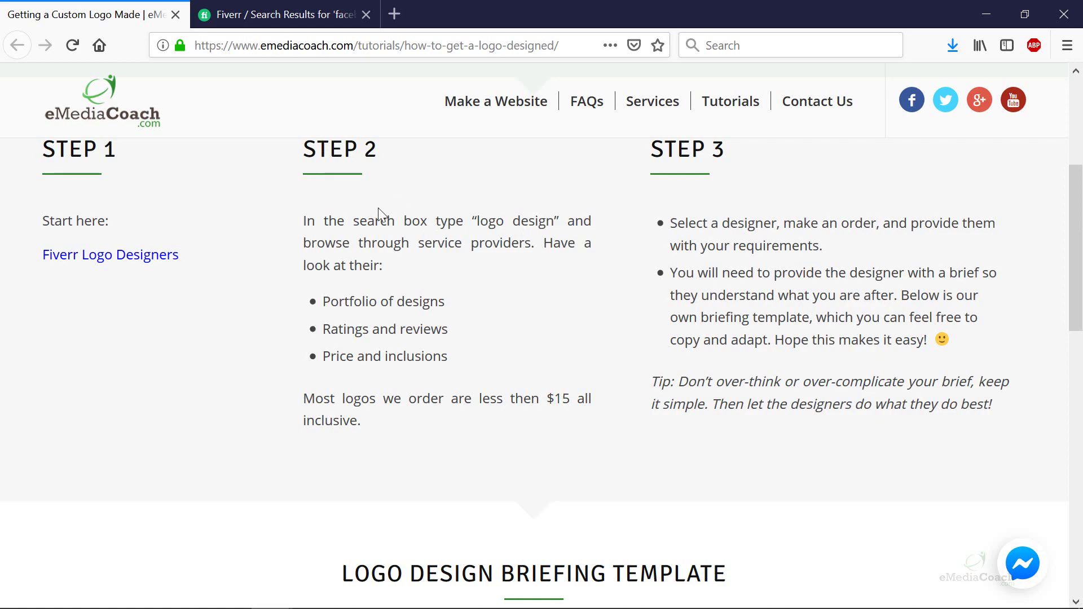
left_click(247, 7)
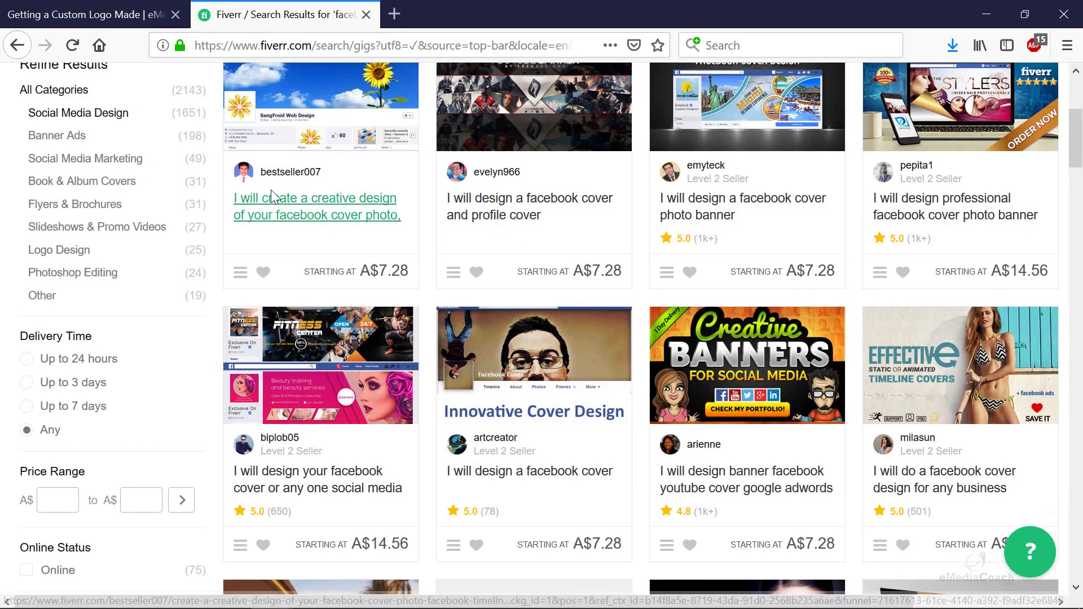
scroll(270, 189, "up", 5)
left_click(140, 12)
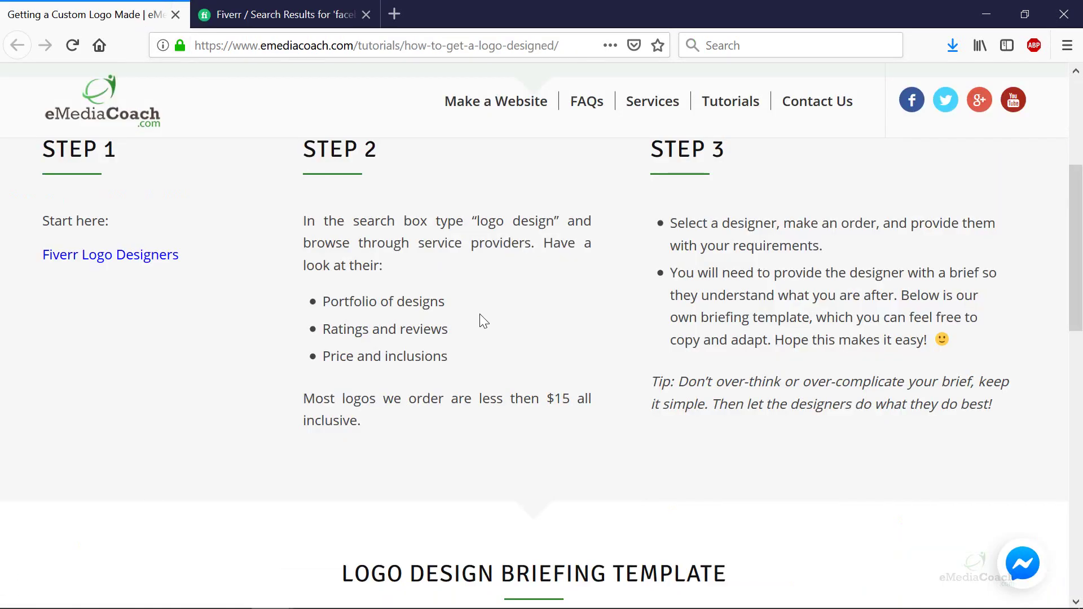
scroll(479, 320, "down", 2)
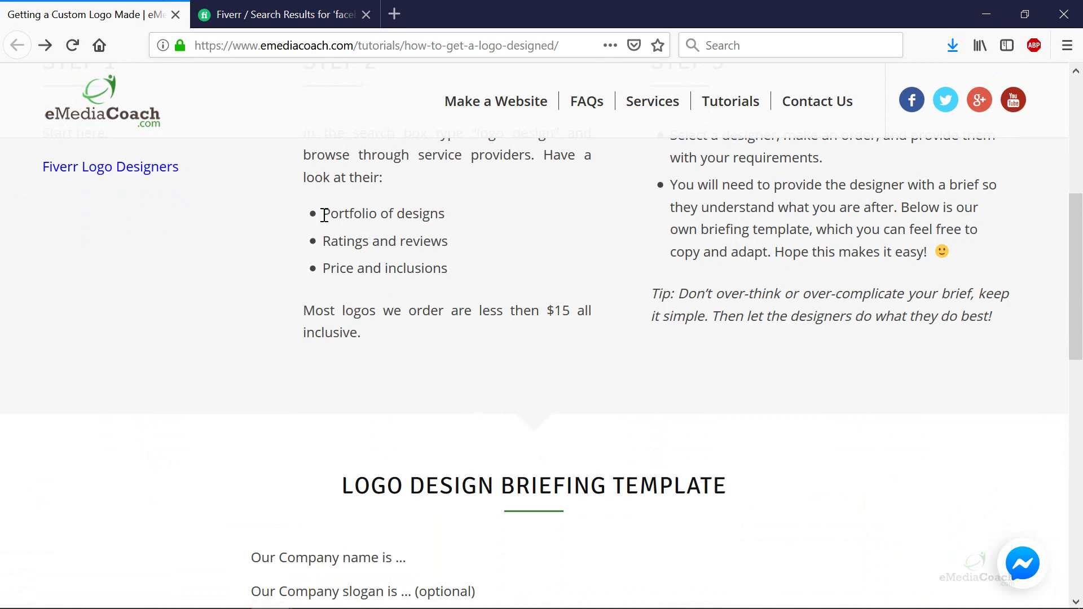
left_click_drag(324, 216, 457, 262)
Step: Open the Fiverr gig "I will design a facebook cover photo banner" from the search results in a new tab
left_click(290, 23)
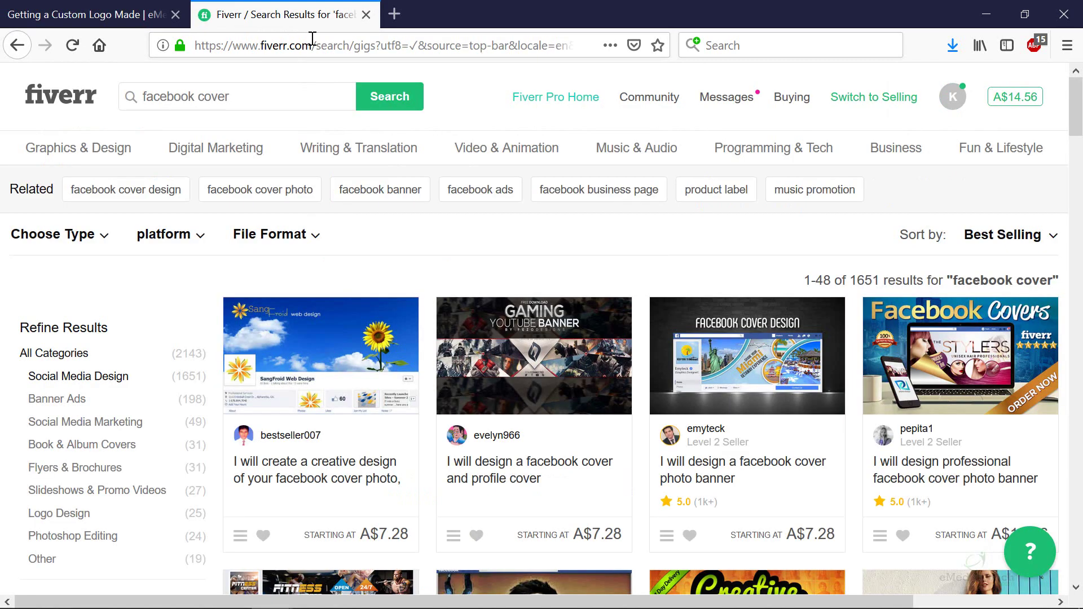
scroll(706, 294, "down", 3)
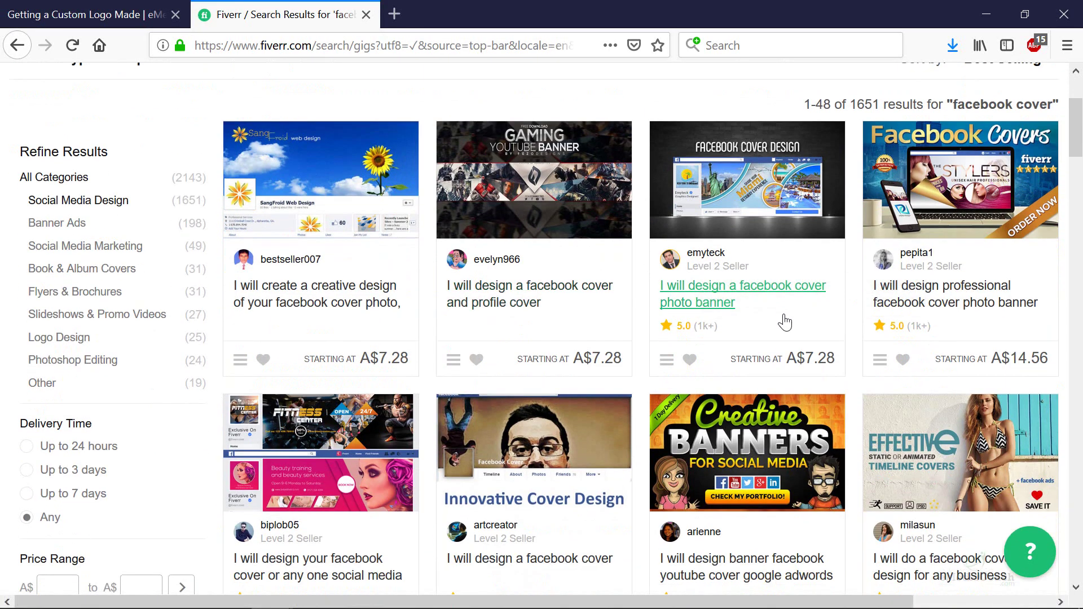
scroll(795, 266, "down", 2)
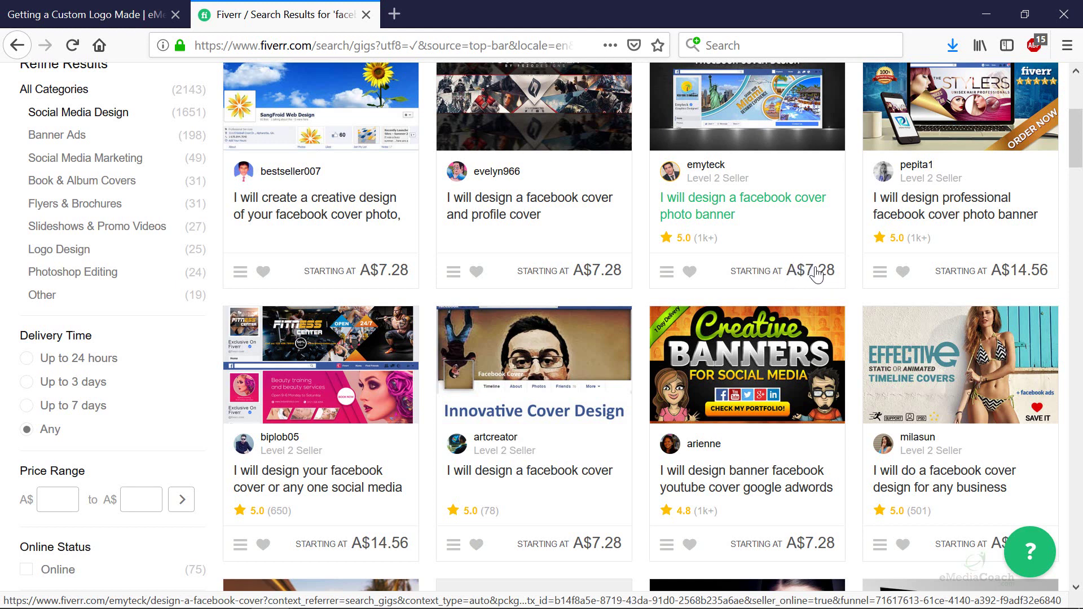
right_click(755, 115)
left_click(786, 124)
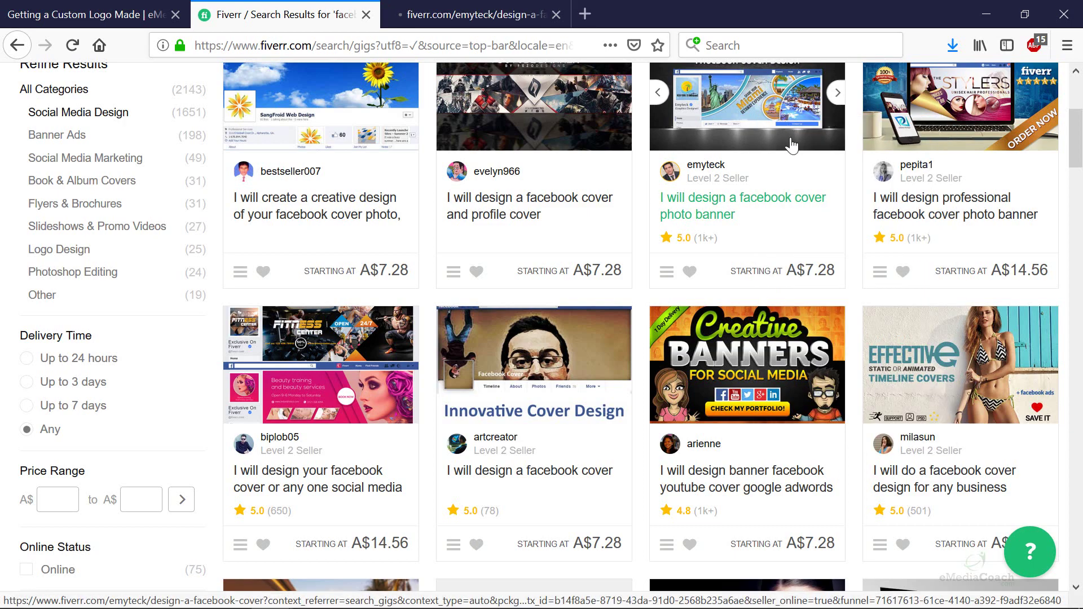
Step: Open the Fiverr gigs "I will do a facebook cover design for any business" and "I will create a professional web banner, header, facebook" in new tabs
scroll(800, 183, "down", 2)
right_click(962, 296)
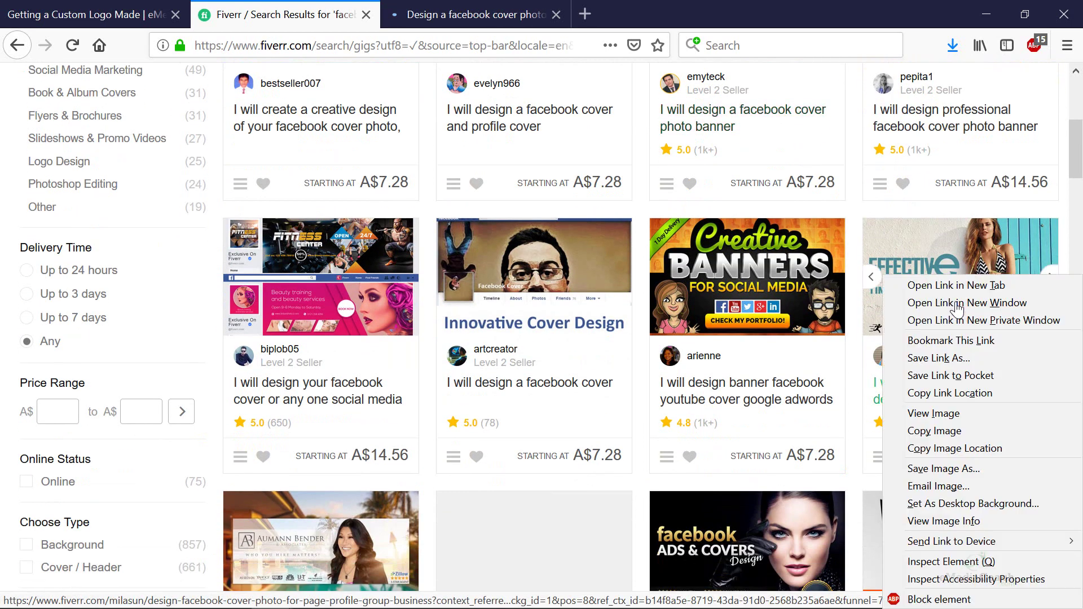
left_click(953, 284)
scroll(817, 289, "down", 10)
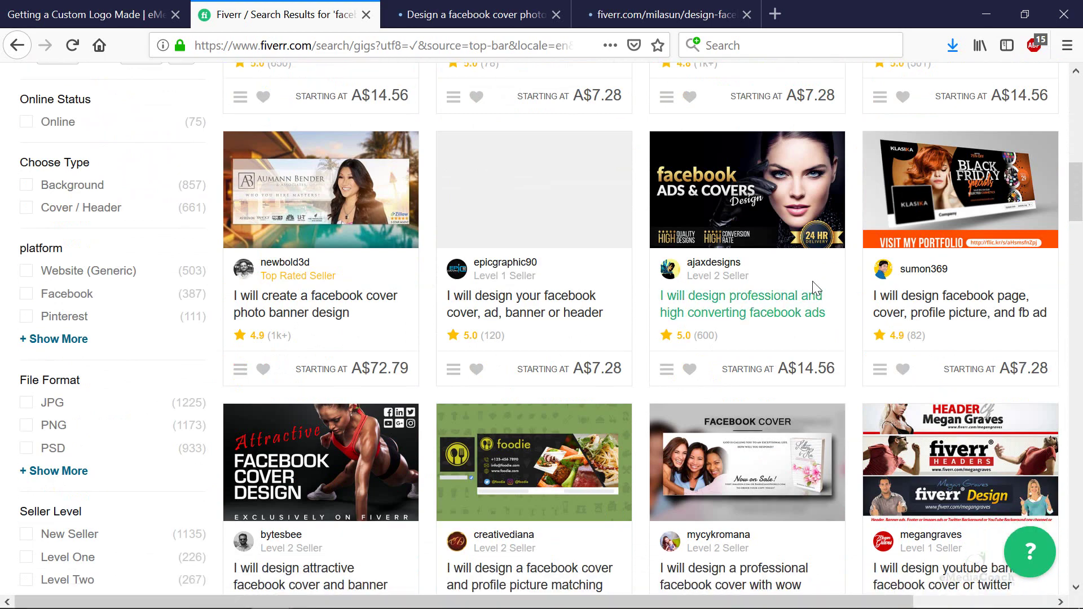
scroll(314, 310, "down", 5)
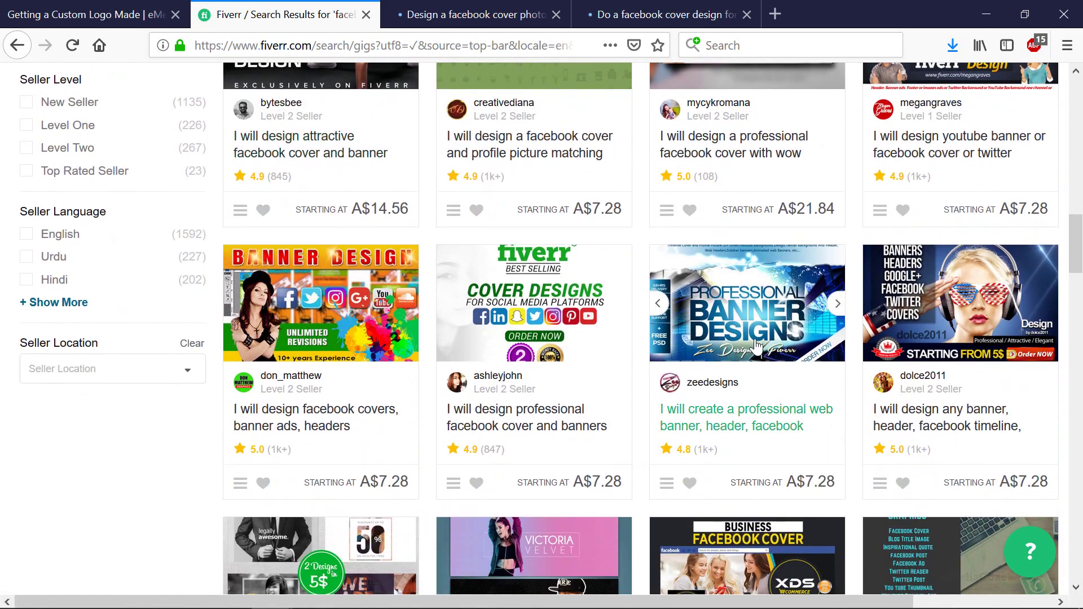
right_click(756, 345)
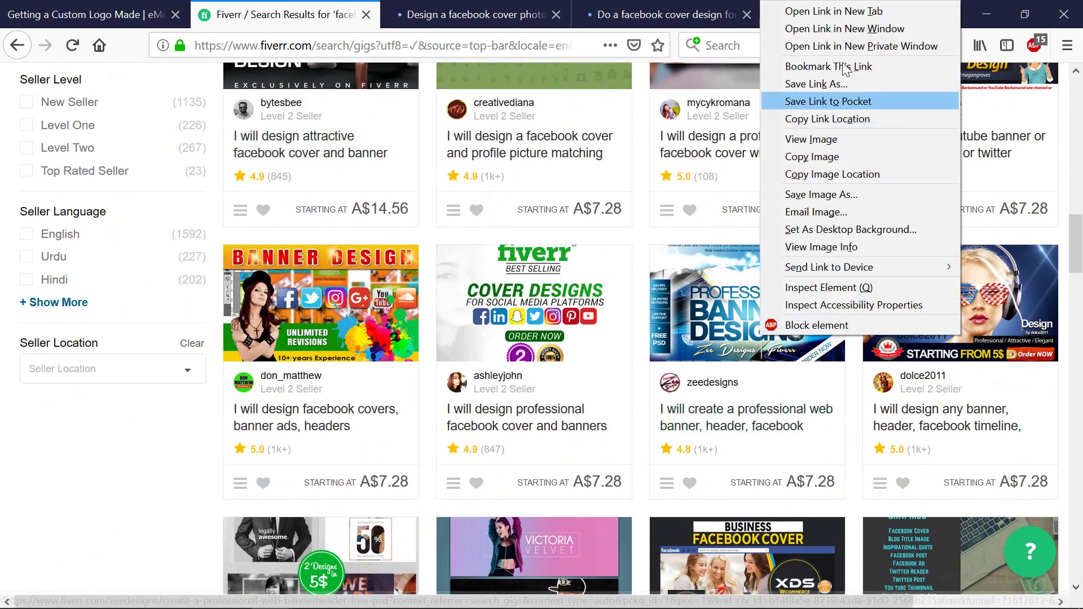
left_click(801, 10)
Step: Check the logo tutorial's designer criteria and browse the portfolio samples of the gig "I Will Design A Facebook Cover Photo Banner"
left_click(65, 15)
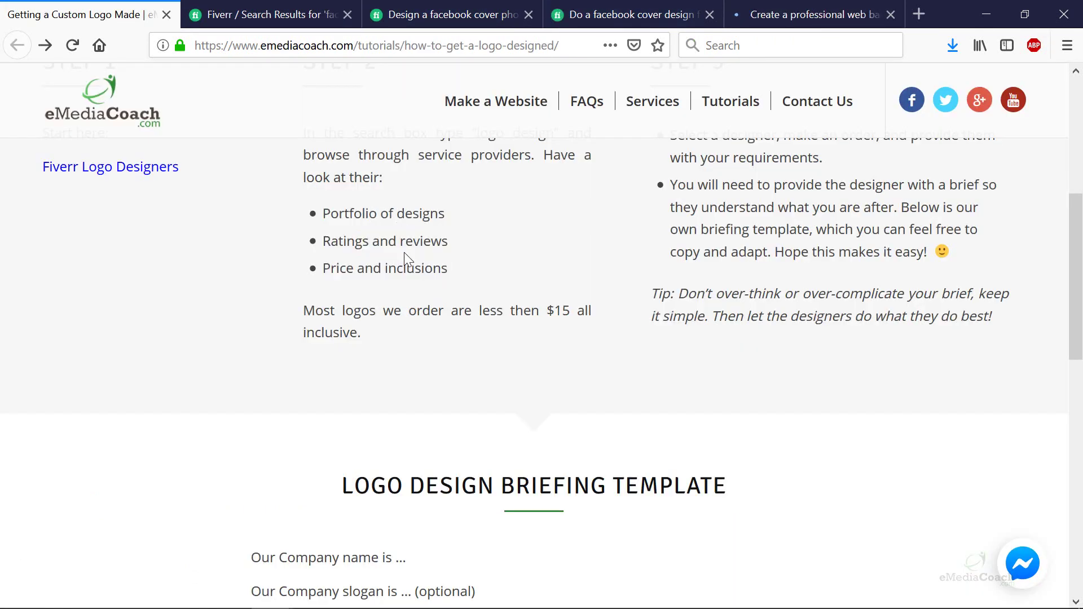
left_click(280, 16)
left_click(448, 15)
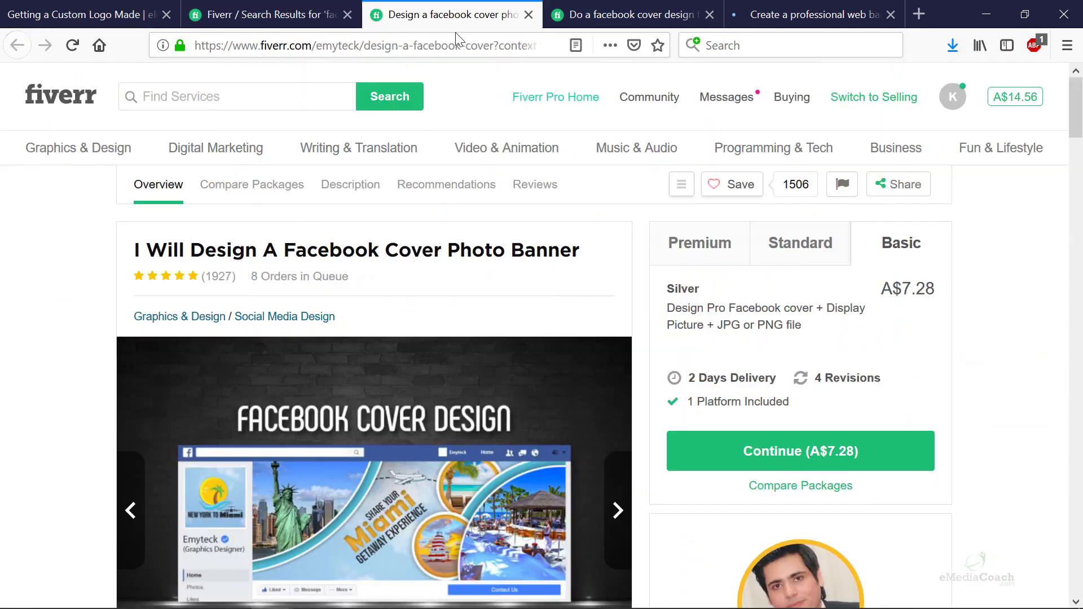
scroll(570, 322, "down", 5)
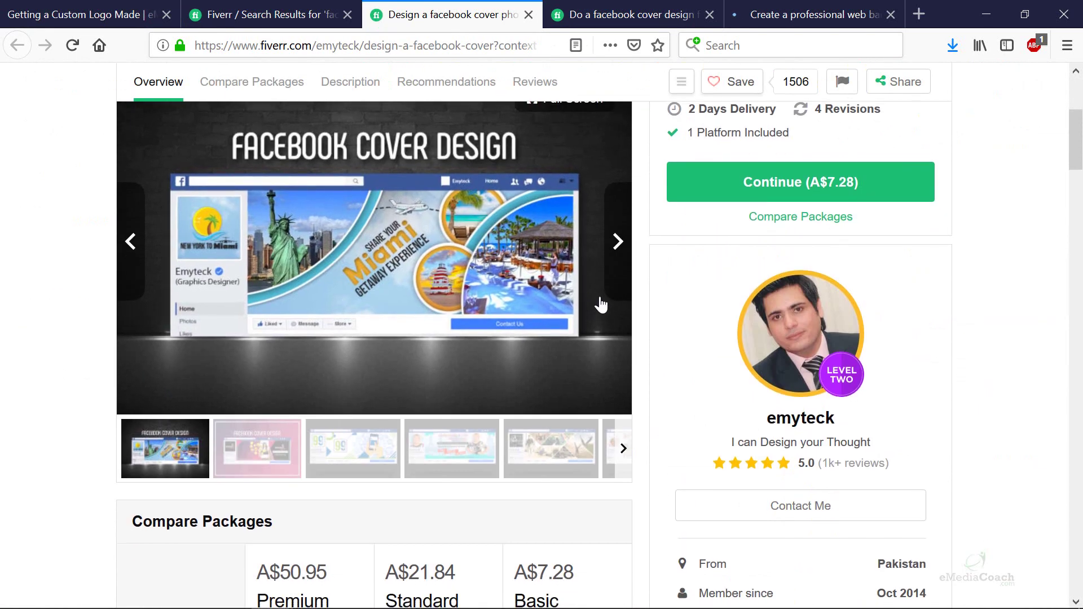
scroll(607, 254, "down", 2)
left_click(610, 178)
scroll(615, 226, "up", 2)
left_click(621, 260)
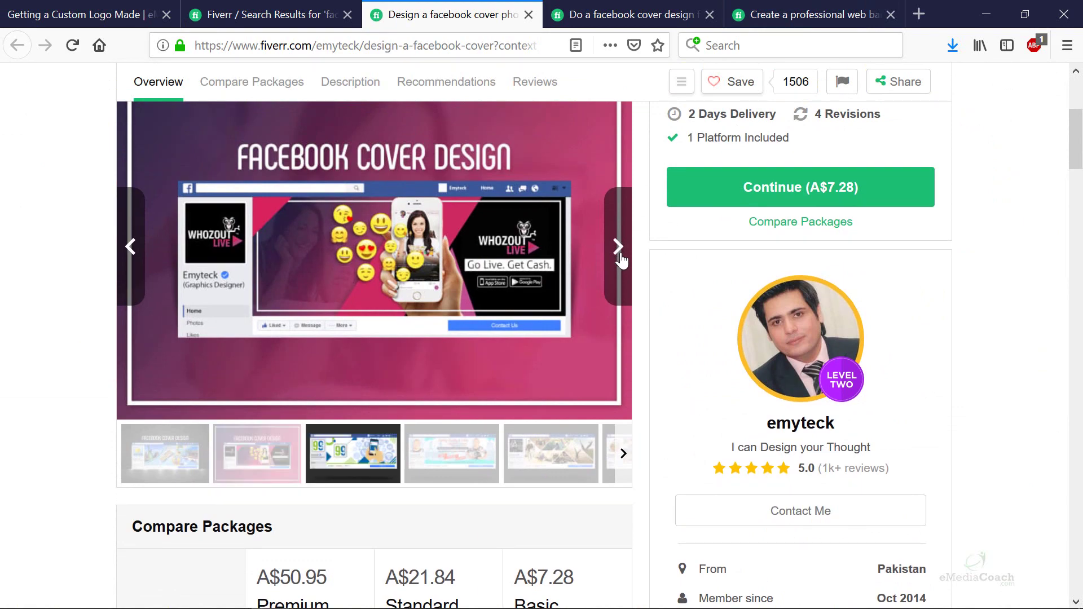
left_click(621, 260)
Step: Compare the Premium, Standard and Basic packages of the facebook cover photo banner gig and close its browser tab
scroll(574, 277, "down", 6)
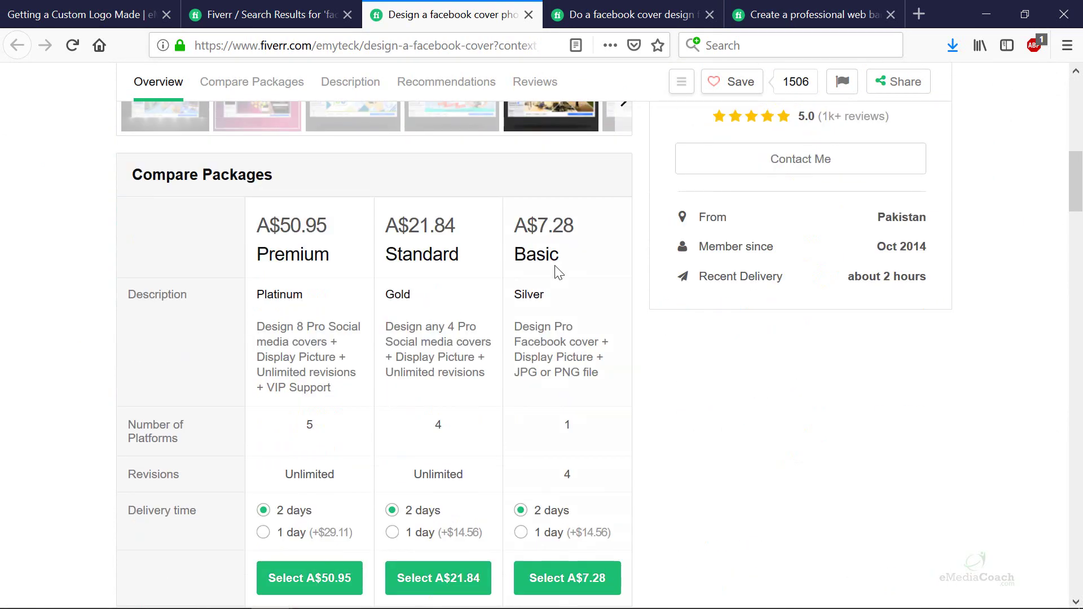
scroll(573, 281, "down", 2)
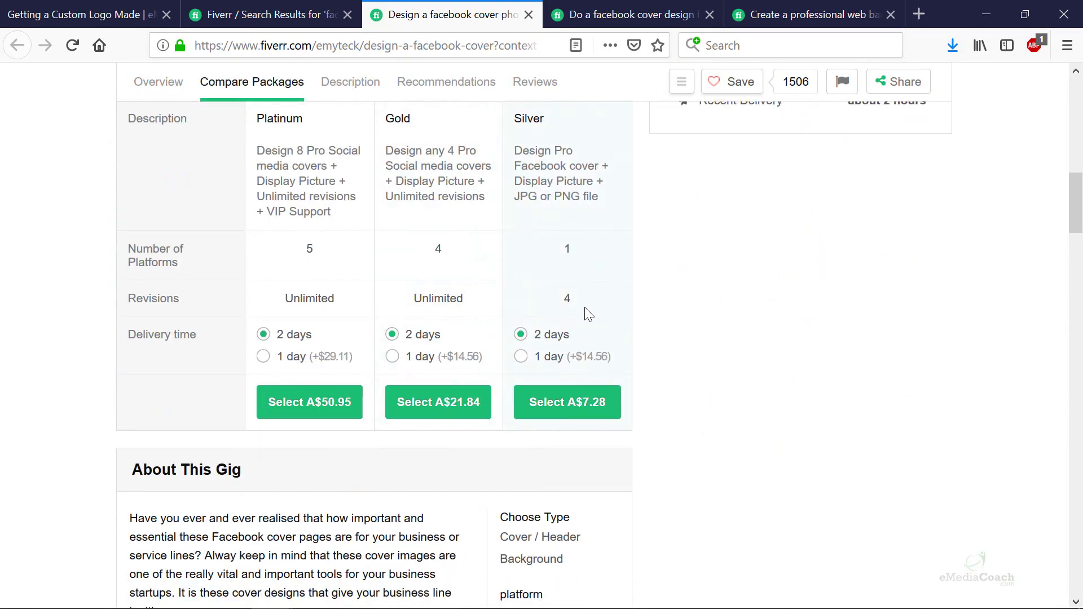
left_click(529, 14)
Step: Browse the portfolio samples and package comparison of the gig offering a Facebook cover design for any business
mouse_move(552, 148)
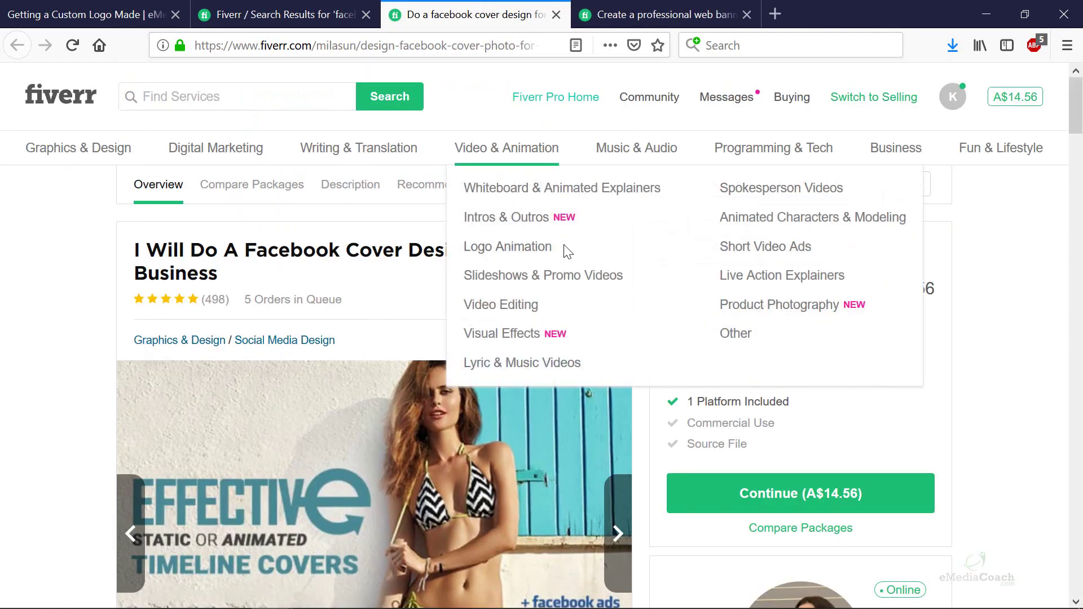
scroll(567, 251, "down", 4)
left_click(619, 355)
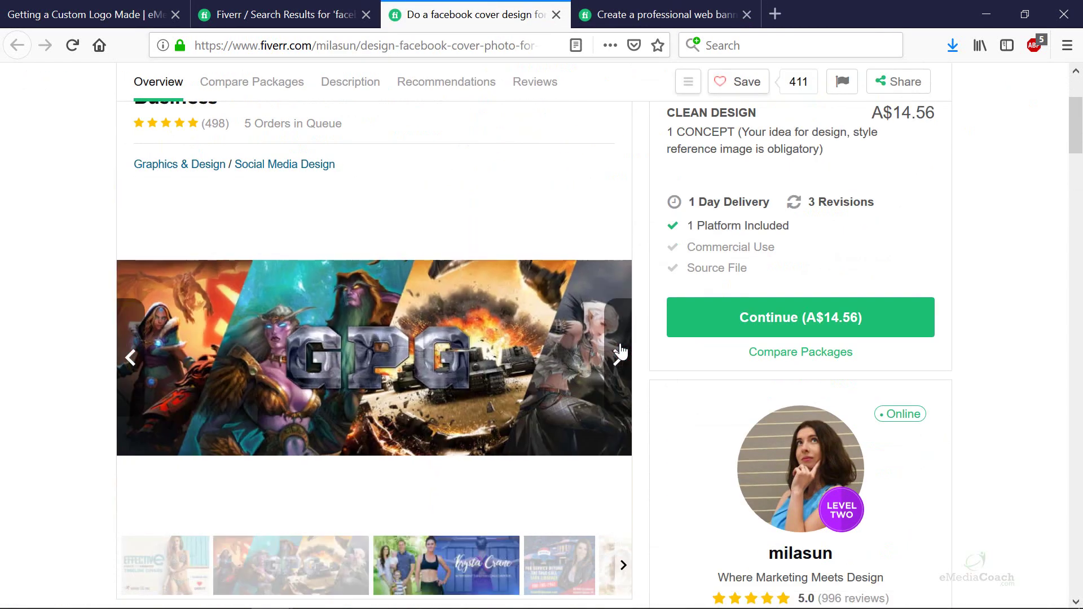
left_click(619, 355)
left_click(619, 356)
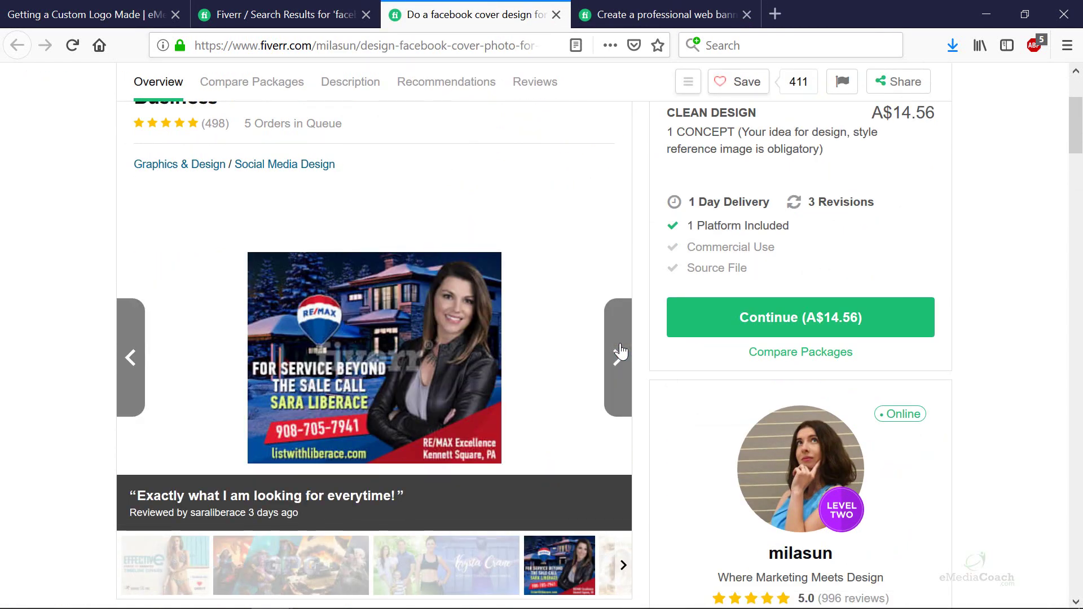
left_click(619, 355)
left_click(619, 356)
scroll(621, 347, "down", 6)
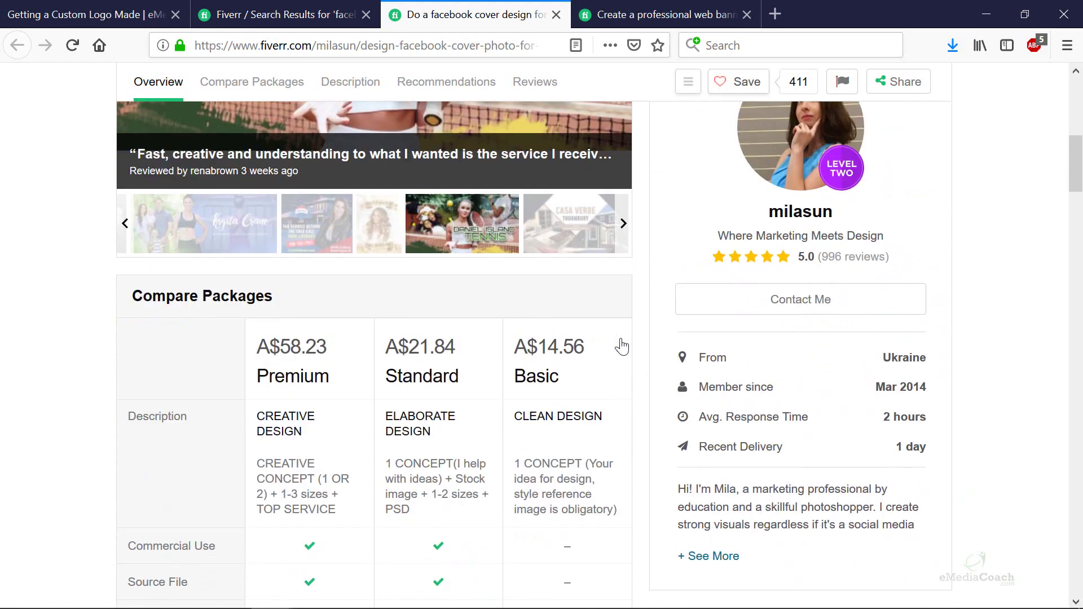
scroll(622, 346, "down", 8)
Step: View the portfolio samples of the gig "I Will Create A Professional Web Banner, Header, Facebook Cover"
left_click(655, 14)
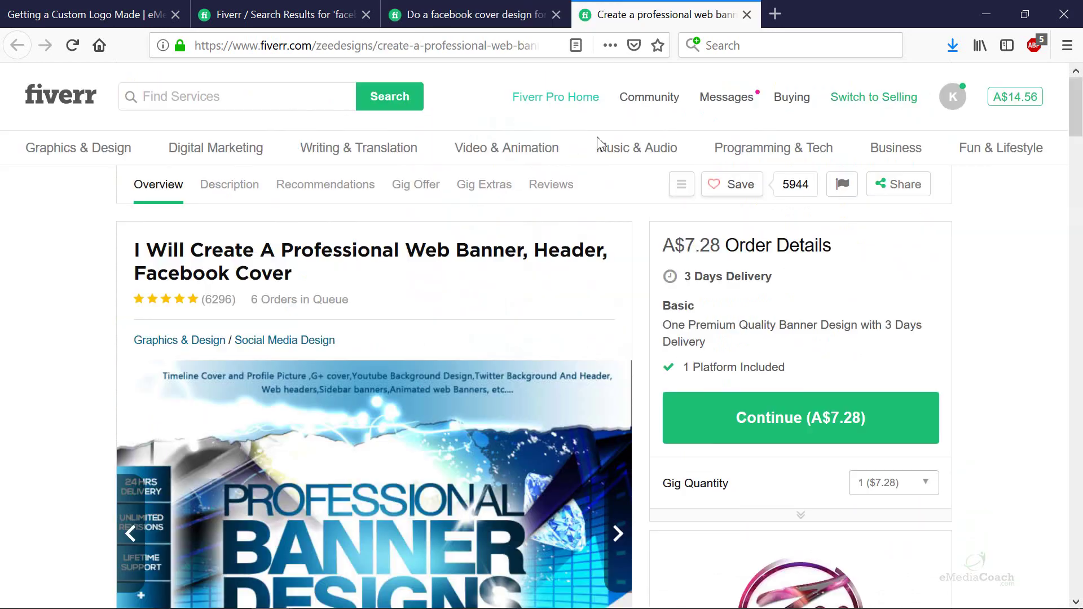
scroll(612, 208, "down", 5)
left_click(614, 212)
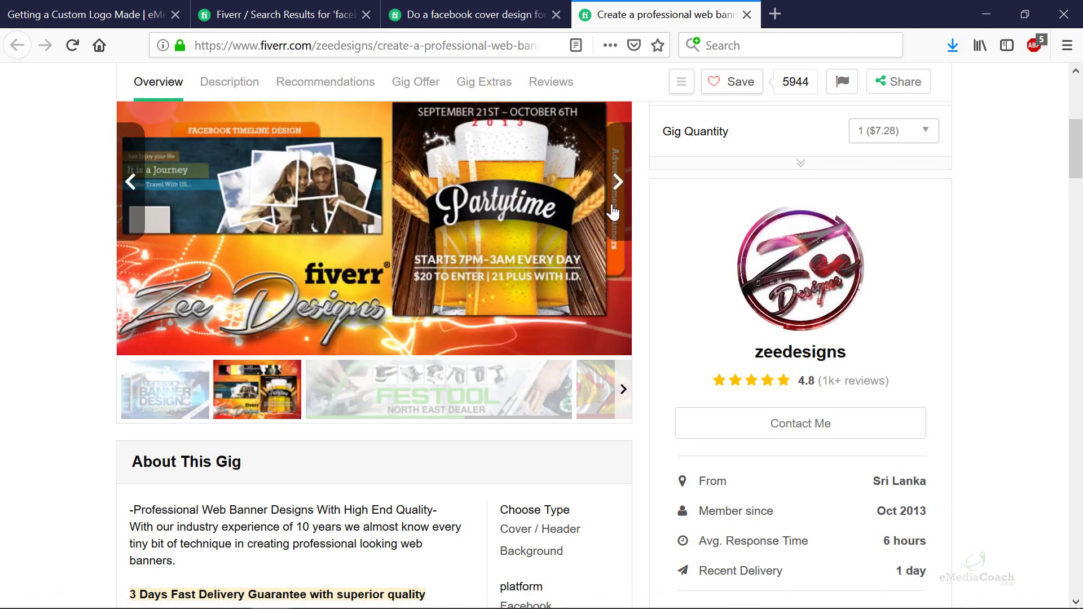
left_click(613, 212)
Step: Return to the Fiverr search results and open the gig "I will create eye catching social media graphics facebook" in a new tab
left_click(271, 14)
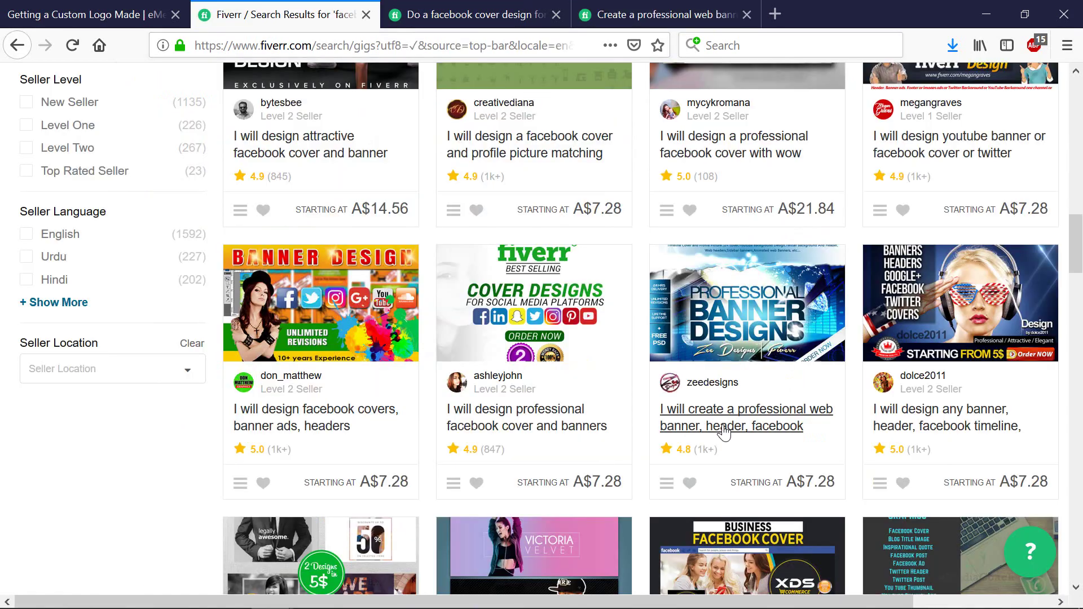
scroll(724, 431, "down", 7)
scroll(875, 282, "down", 3)
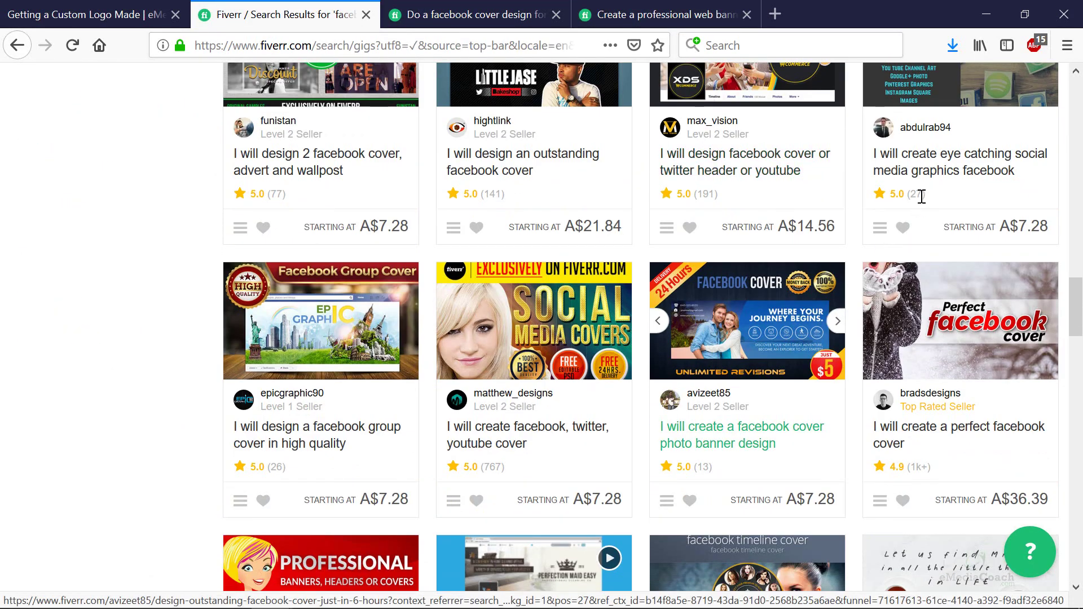
scroll(923, 186, "up", 3)
right_click(923, 153)
left_click(967, 163)
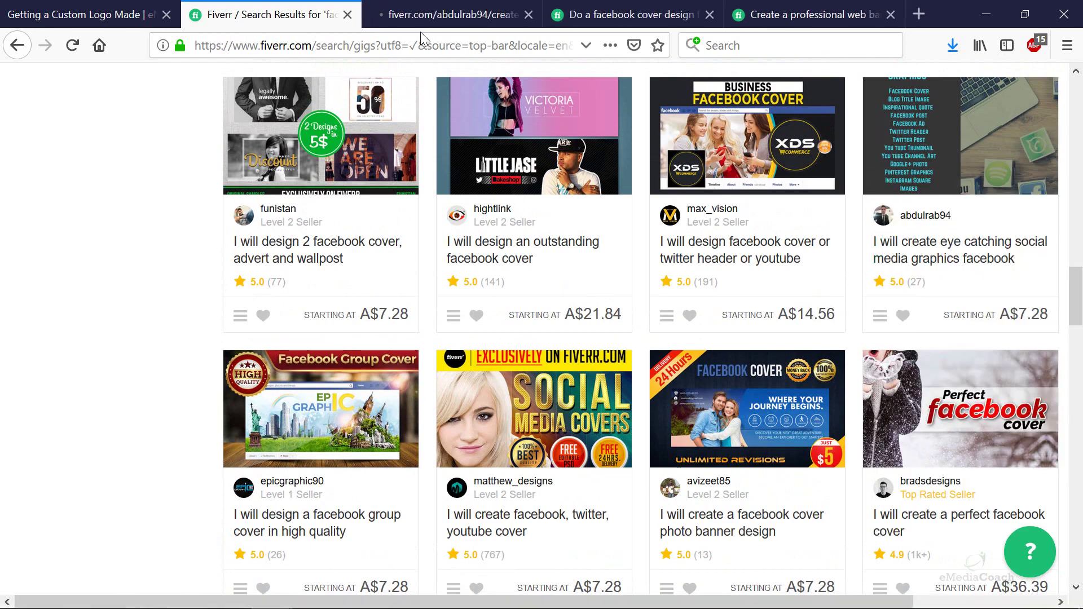
Step: Browse the portfolio samples of the eye catching social media graphics gig
left_click(414, 23)
scroll(609, 360, "down", 3)
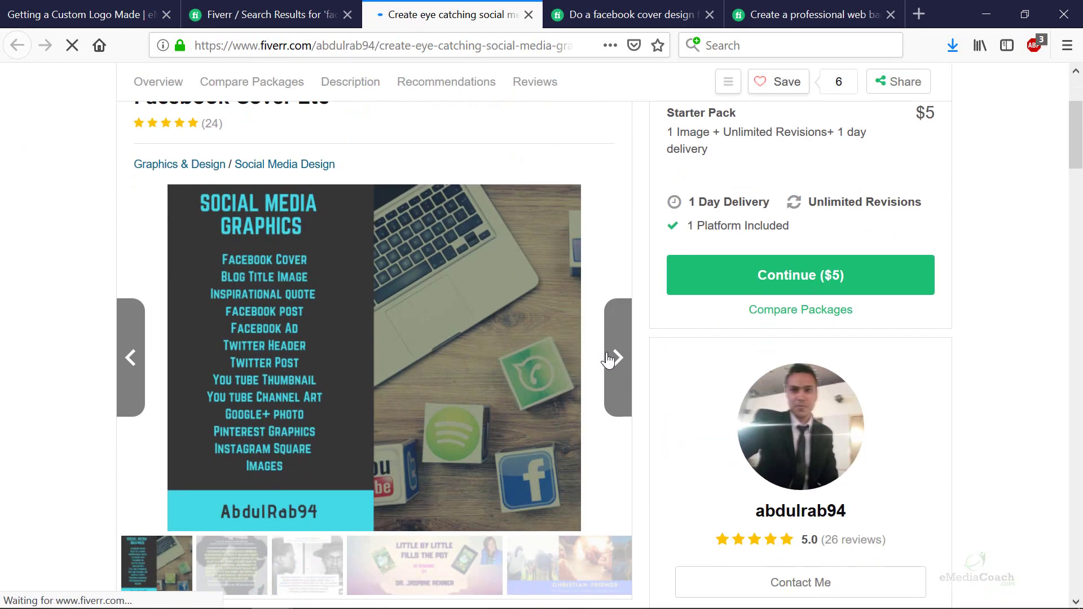
left_click(618, 361)
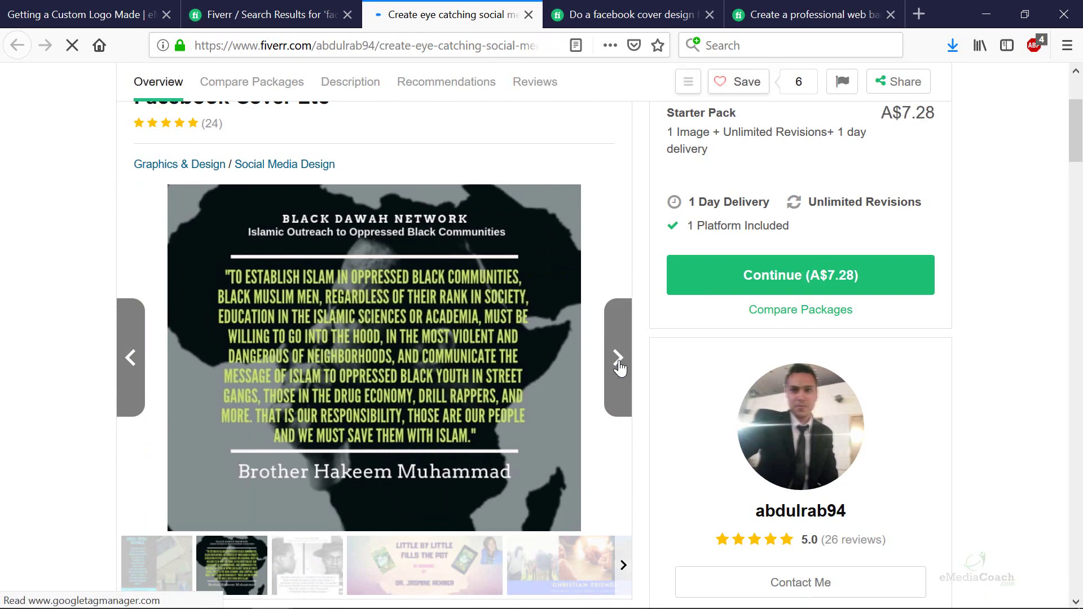
left_click(618, 364)
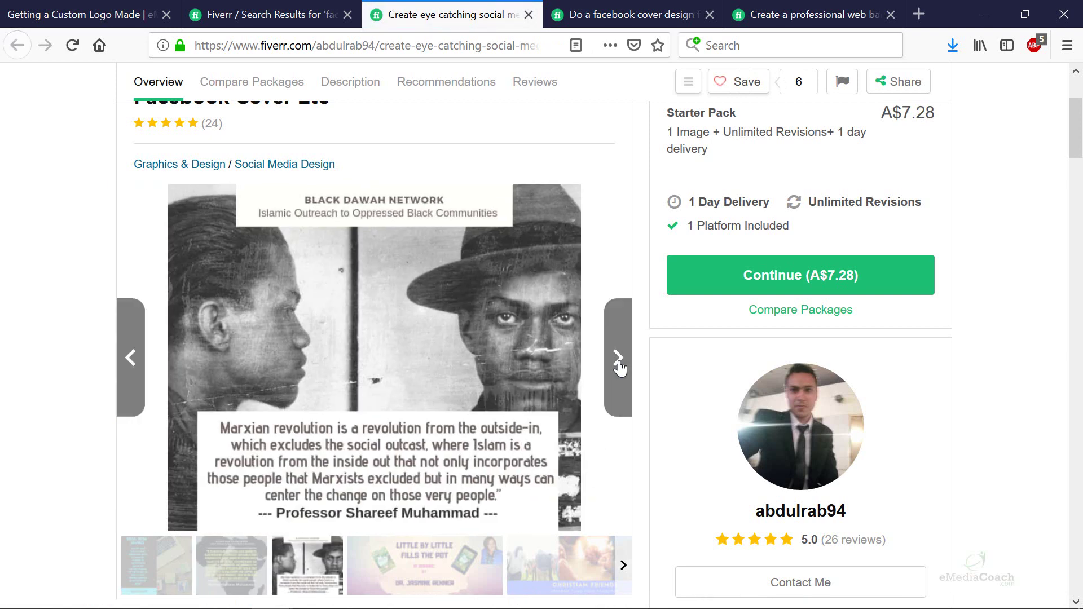
left_click(619, 361)
left_click(619, 360)
scroll(588, 213, "down", 2)
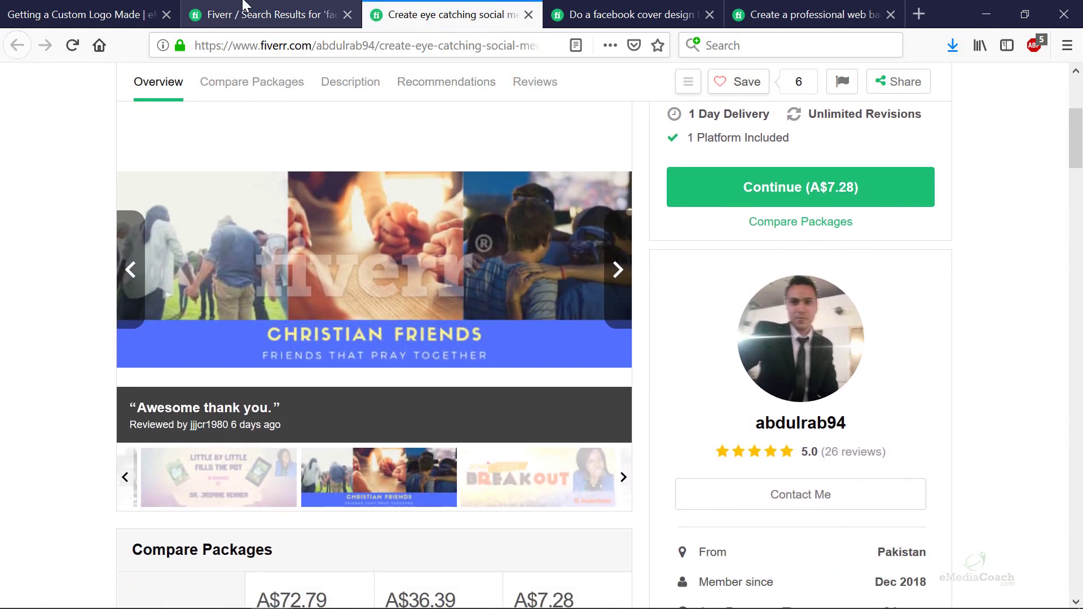
Step: Examine the package comparison and the description of services in the eye catching social media graphics gig
left_click(243, 4)
left_click(392, 4)
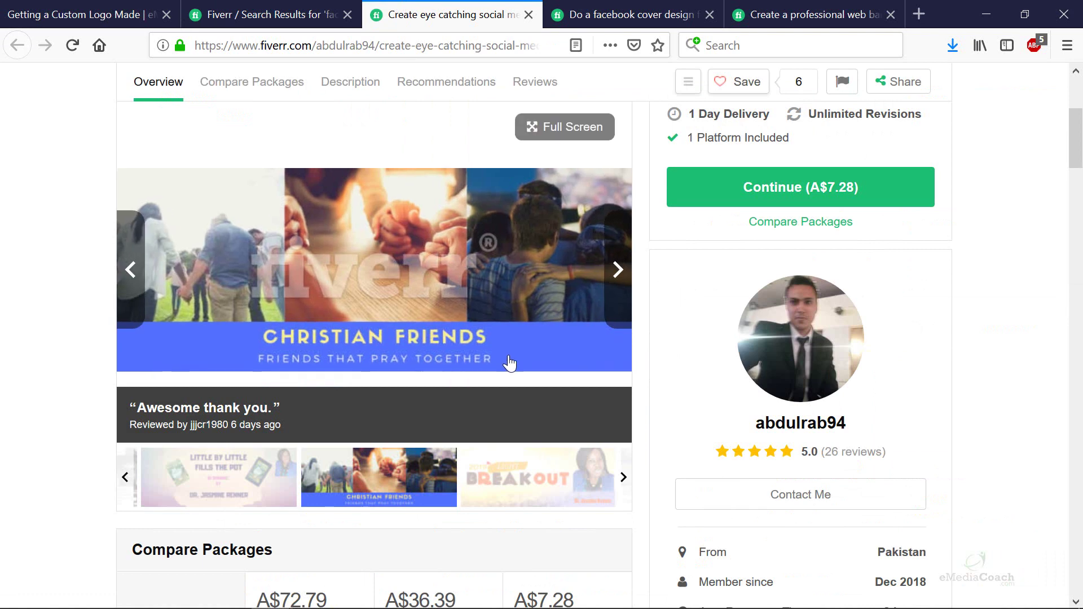
scroll(509, 364, "down", 8)
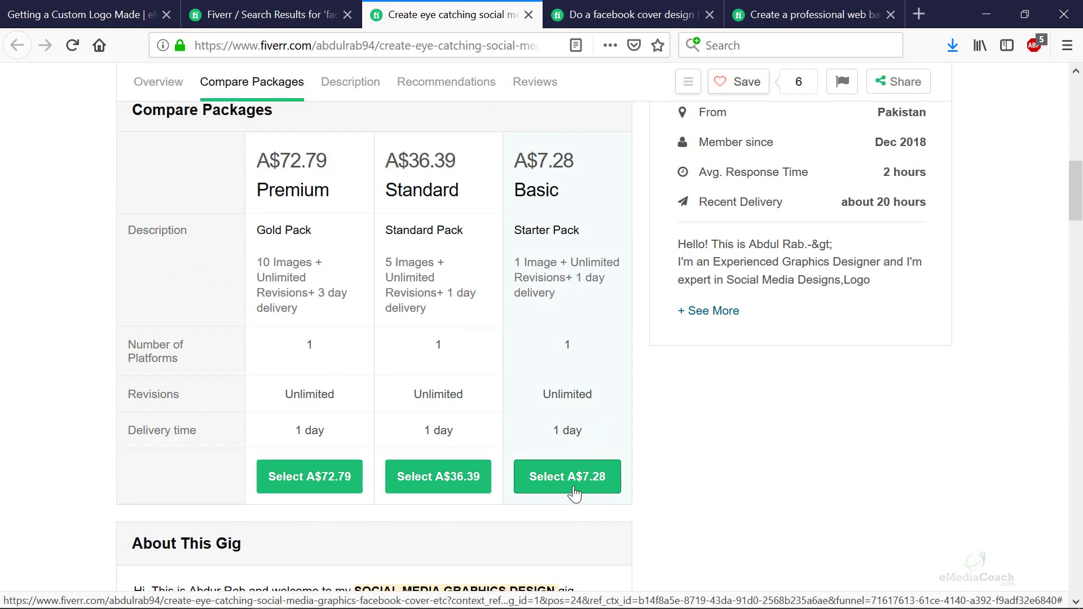
scroll(573, 492, "down", 8)
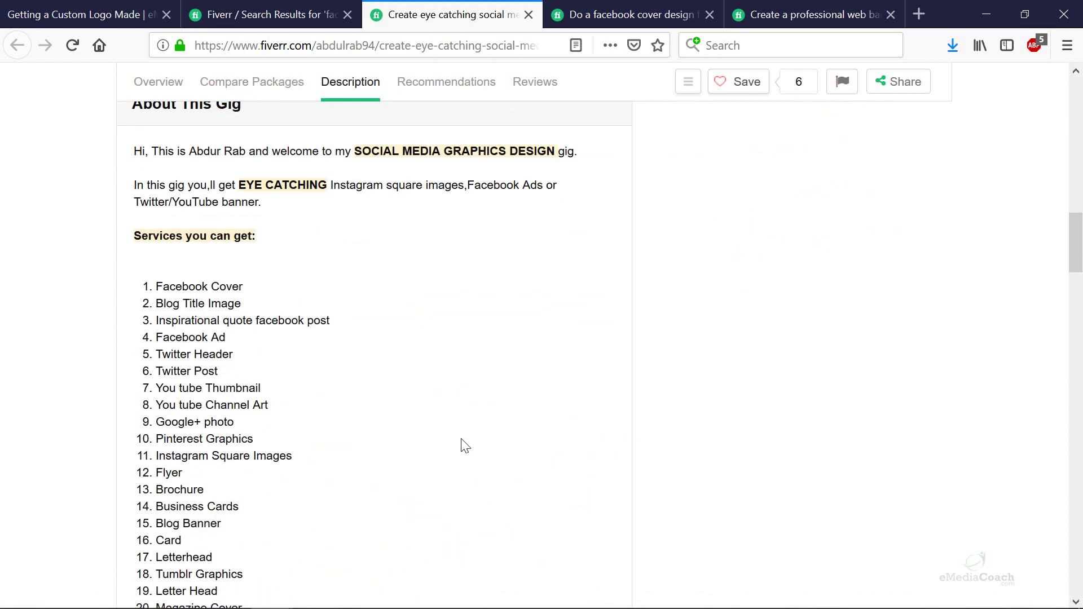
scroll(462, 440, "up", 7)
scroll(431, 437, "down", 10)
scroll(434, 437, "up", 18)
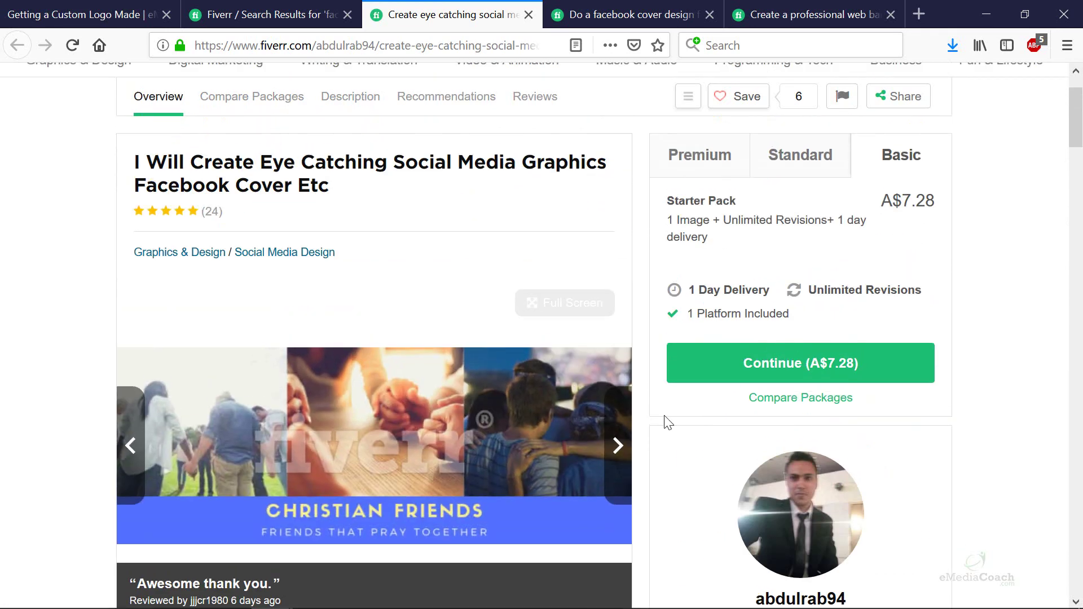
Step: Check the eye catching social media graphics gig against the logo tutorial's portfolio, ratings and price criteria
left_click(255, 14)
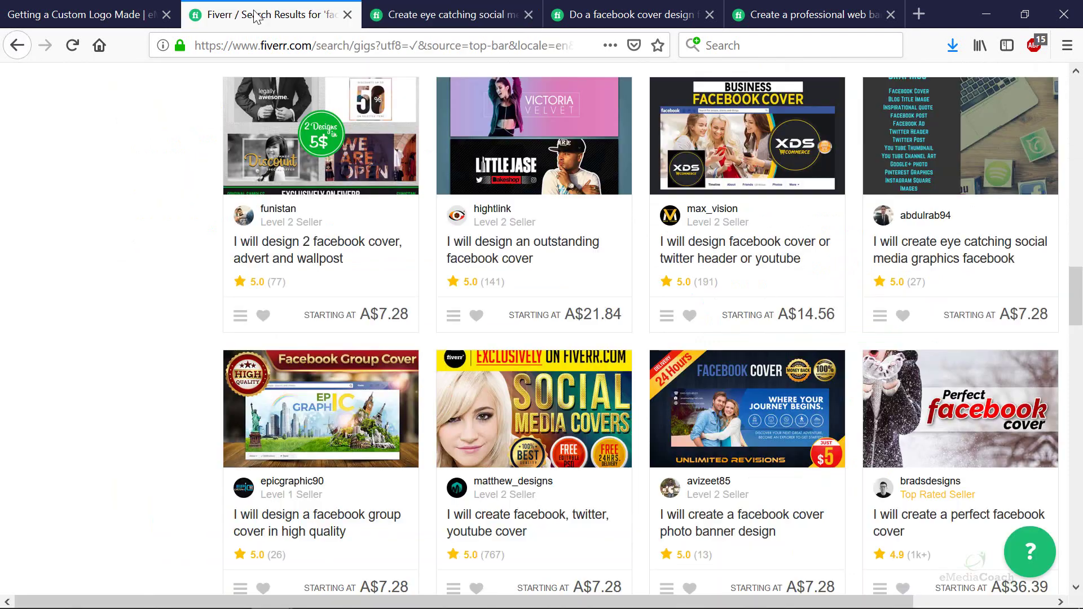
left_click(81, 9)
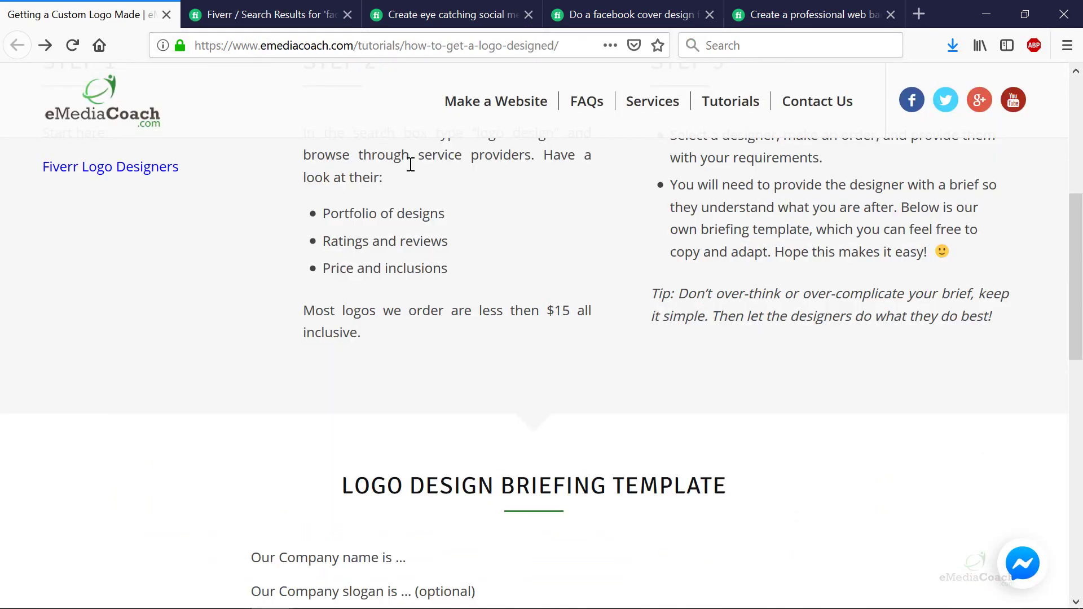
left_click(437, 14)
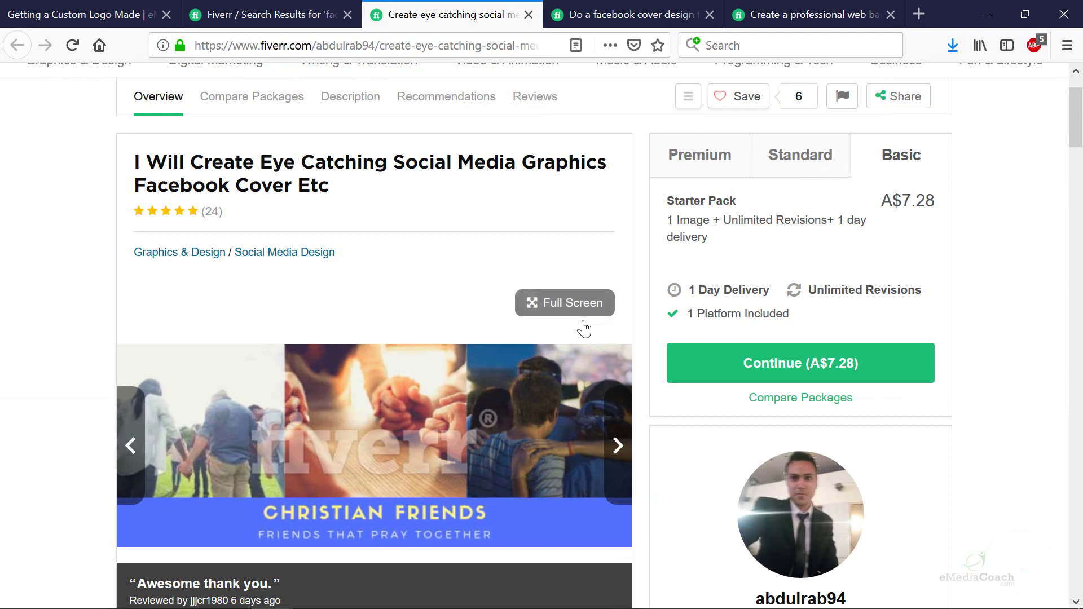
scroll(587, 333, "down", 3)
Step: Read the logo tutorial's Step 3 on ordering and briefing a designer, and its Logo Design Briefing Template
left_click(81, 13)
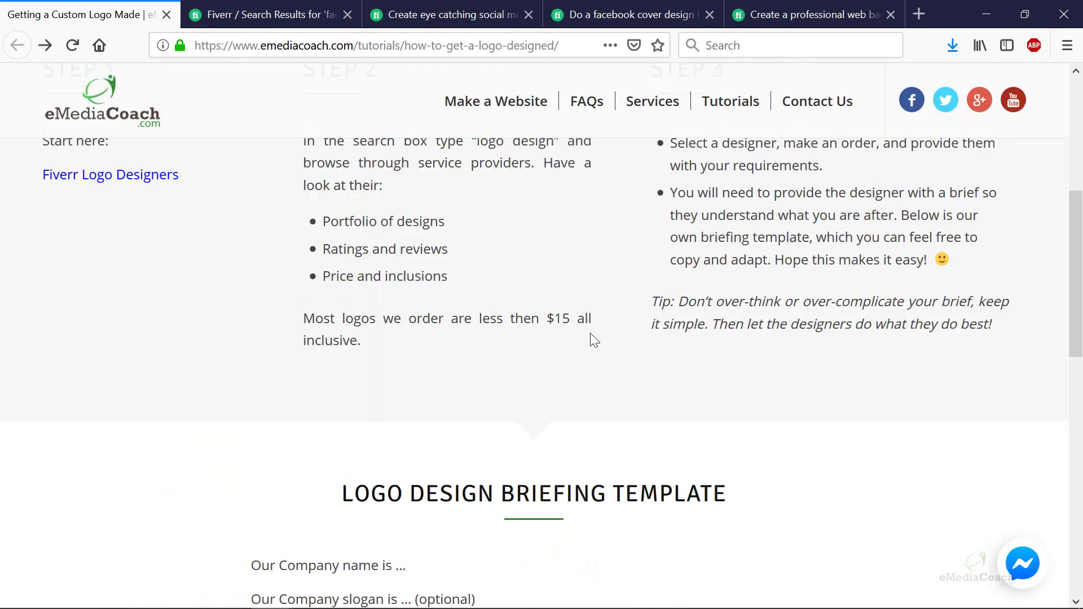
scroll(592, 339, "up", 5)
scroll(700, 358, "down", 3)
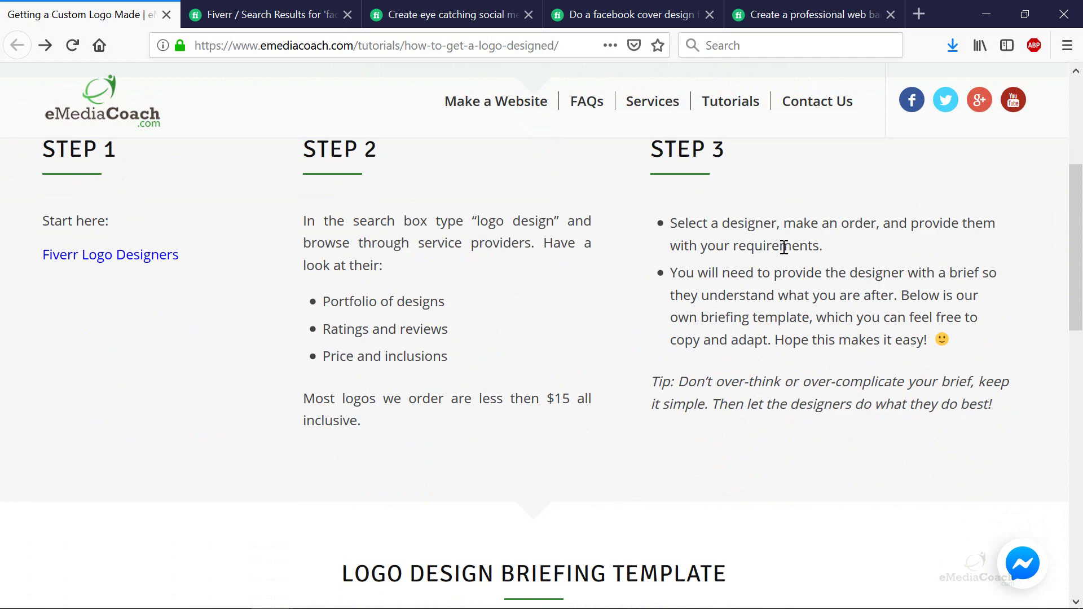
scroll(788, 305, "down", 2)
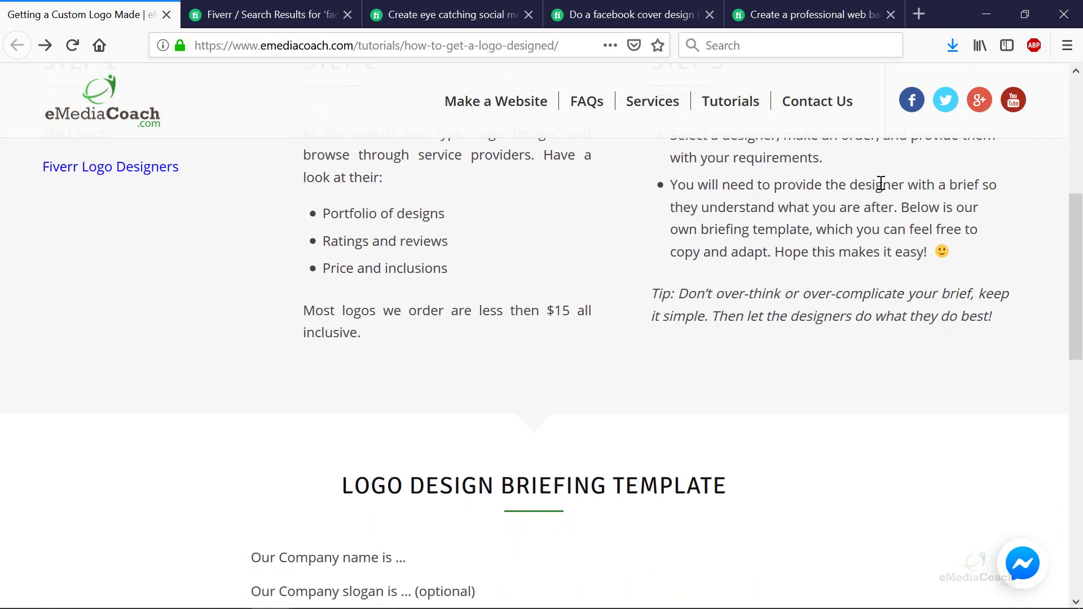
scroll(663, 370, "down", 7)
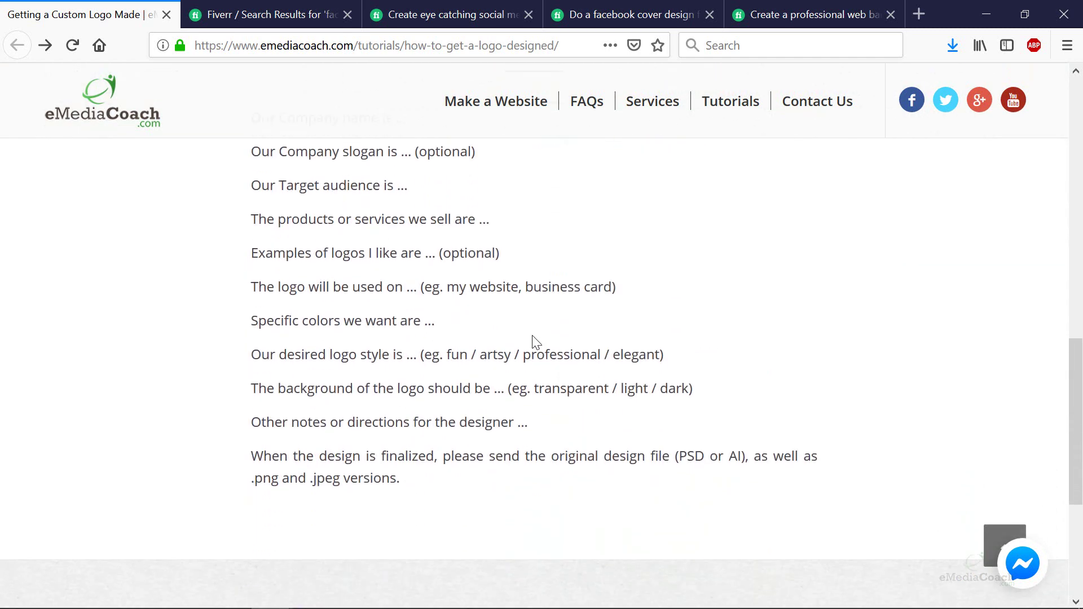
scroll(537, 333, "up", 3)
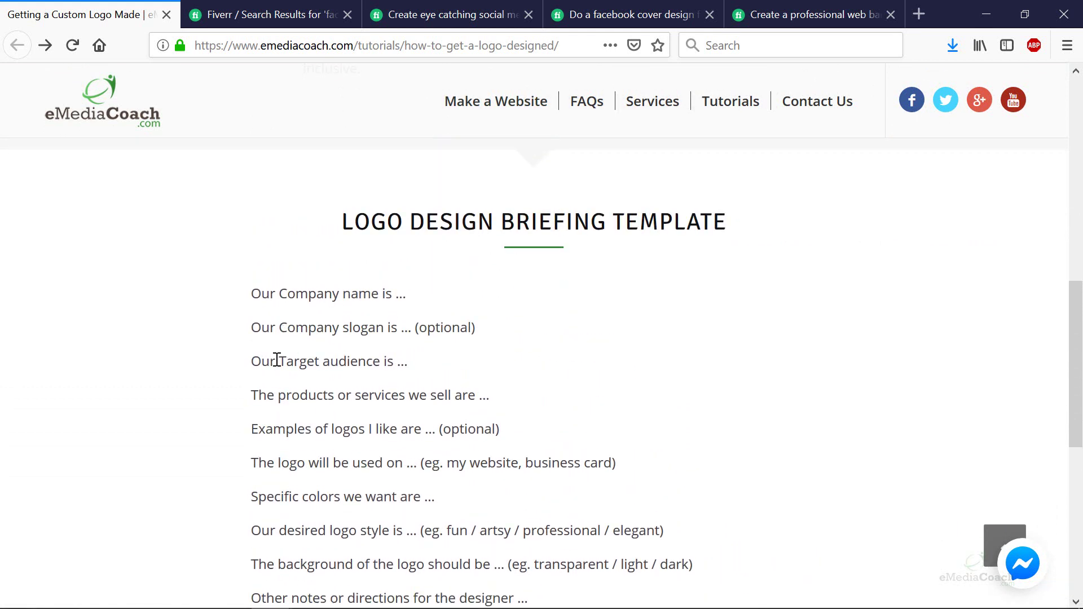
Step: Read through the Logo Design Briefing Template's items on target audience, products or services, example logos, specific colors and desired style
left_click_drag(262, 361, 429, 374)
scroll(298, 366, "down", 2)
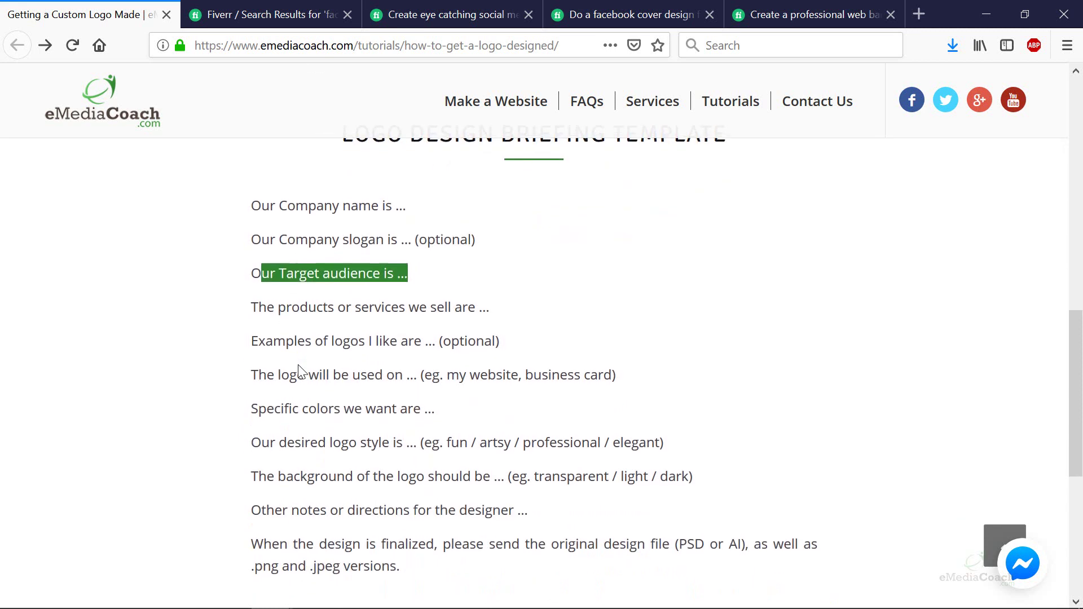
left_click_drag(259, 308, 487, 316)
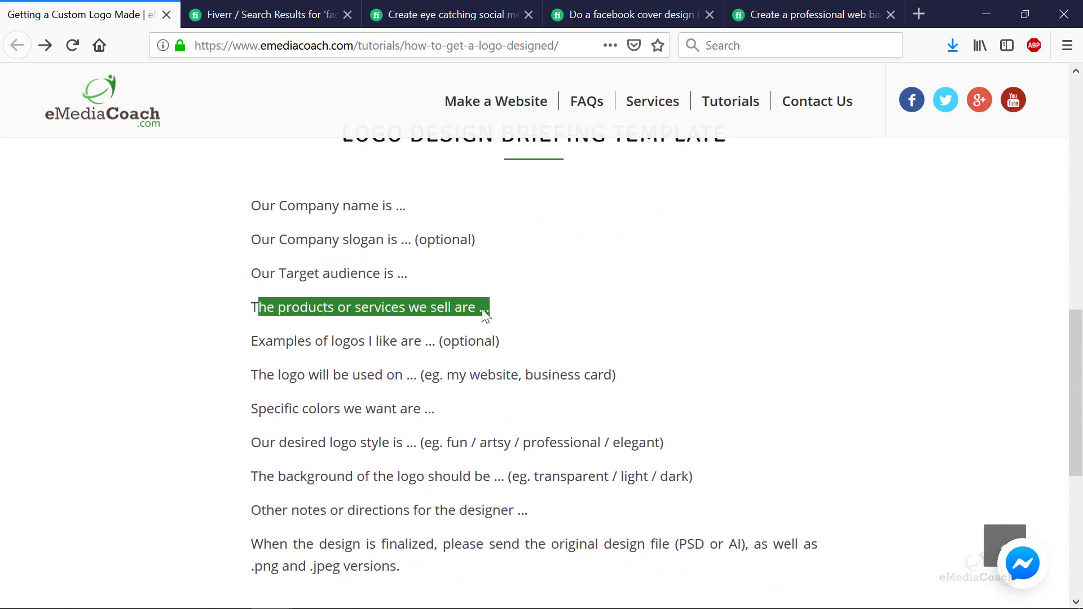
left_click_drag(262, 341, 511, 347)
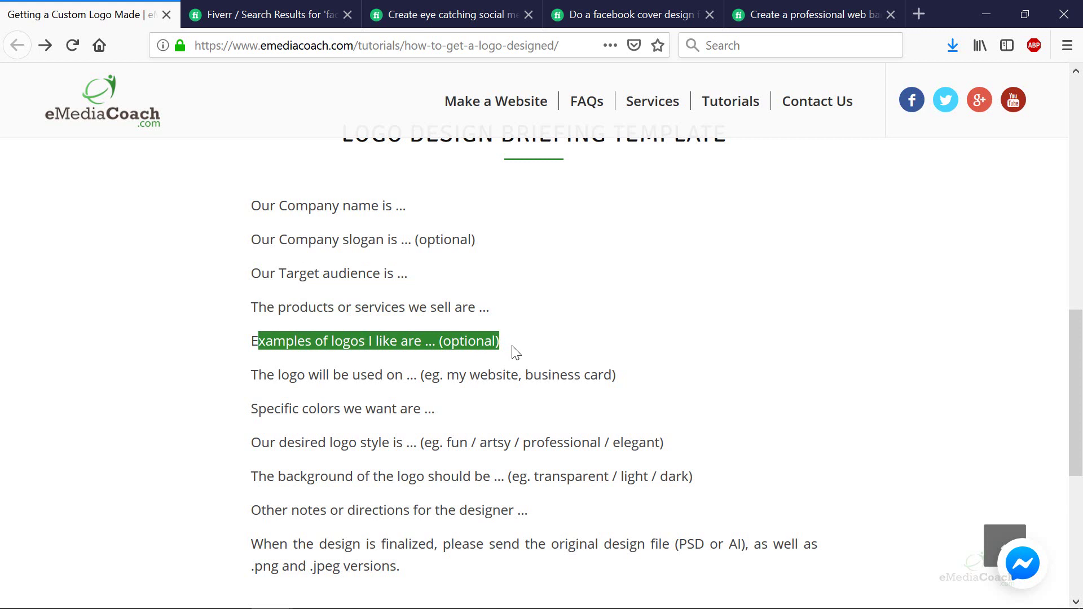
scroll(516, 352, "down", 4)
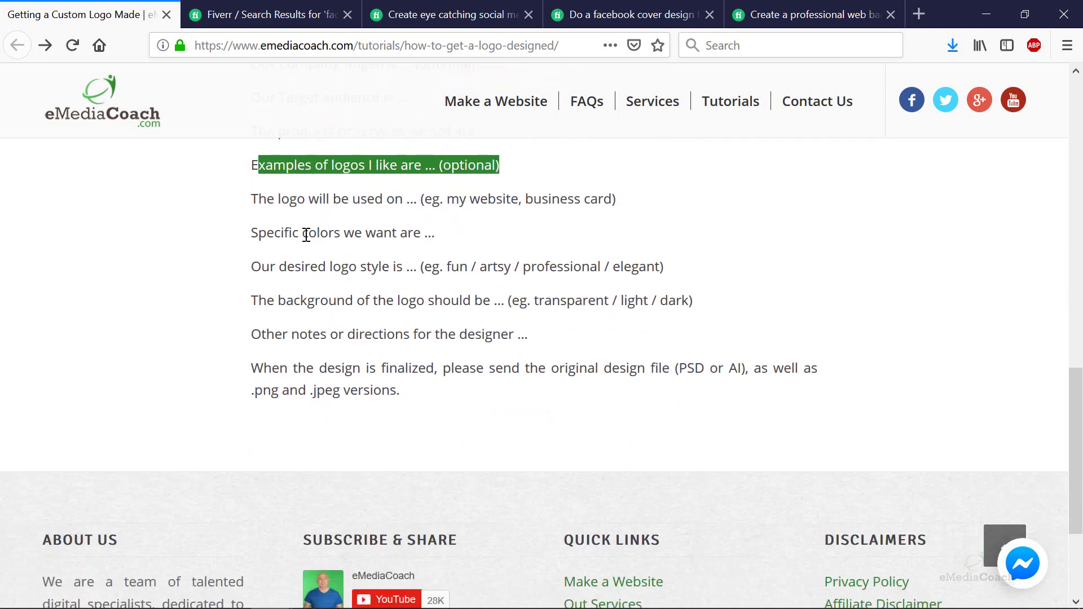
left_click_drag(299, 234, 421, 236)
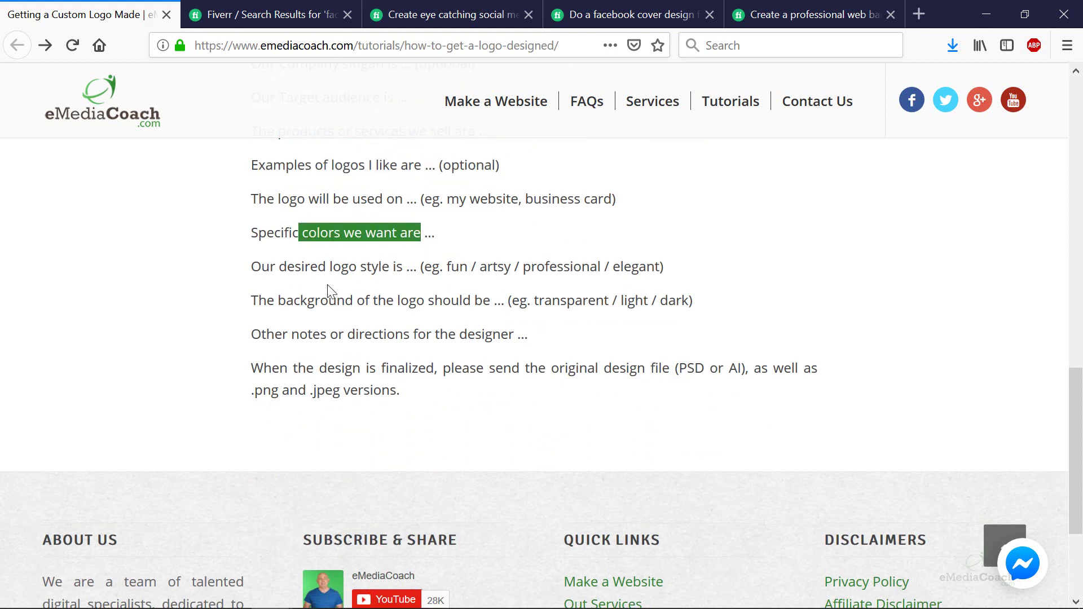
left_click_drag(440, 267, 646, 268)
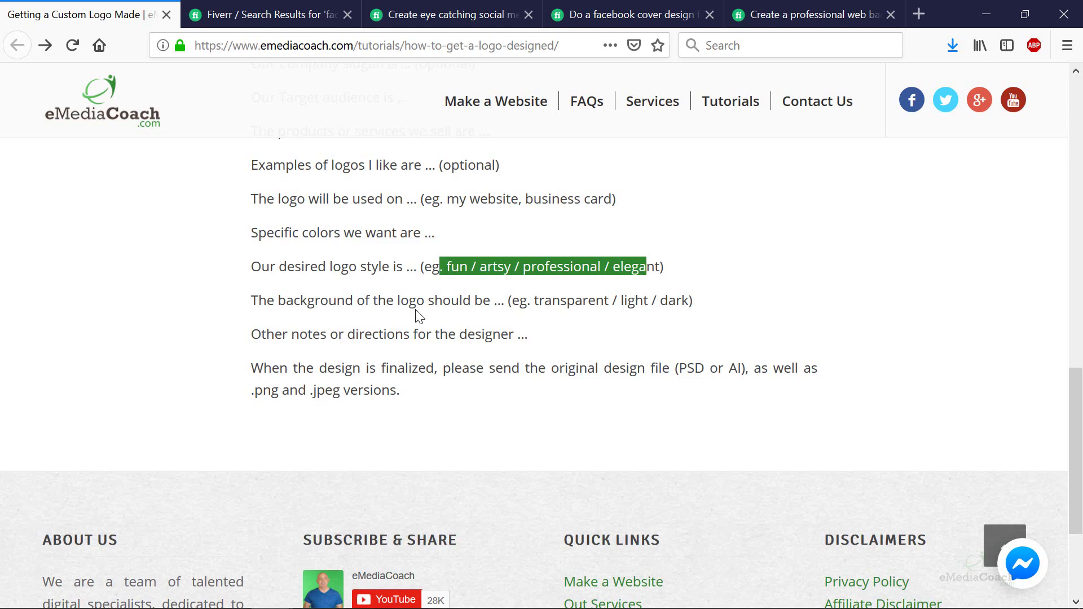
Step: Browse the Facebook cover gigs in the Fiverr search results and switch back to the Facebook cover design in Canva
left_click(471, 14)
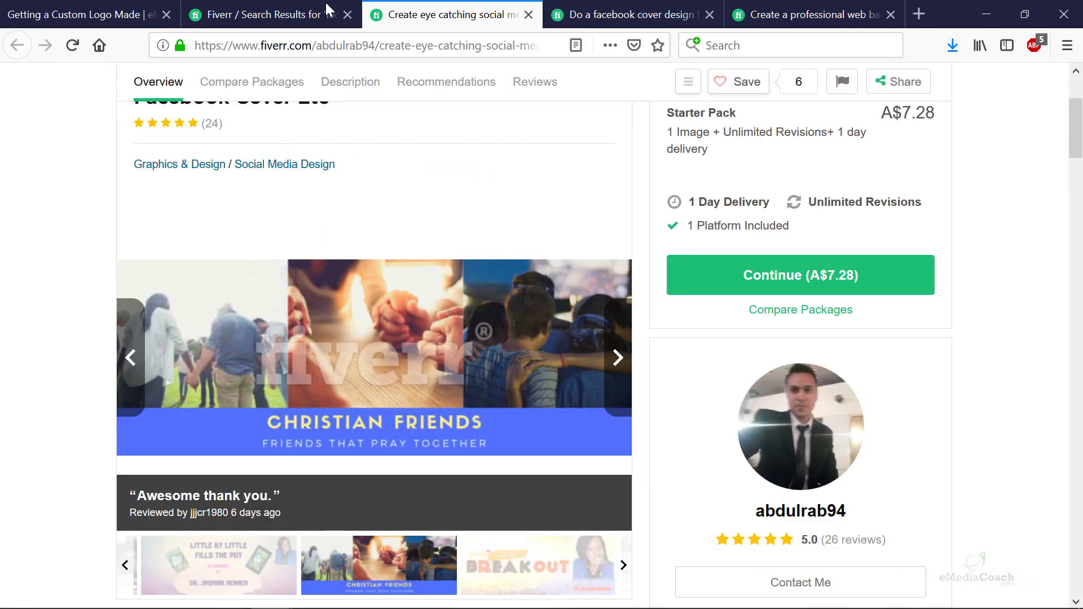
left_click(326, 6)
scroll(580, 382, "down", 8)
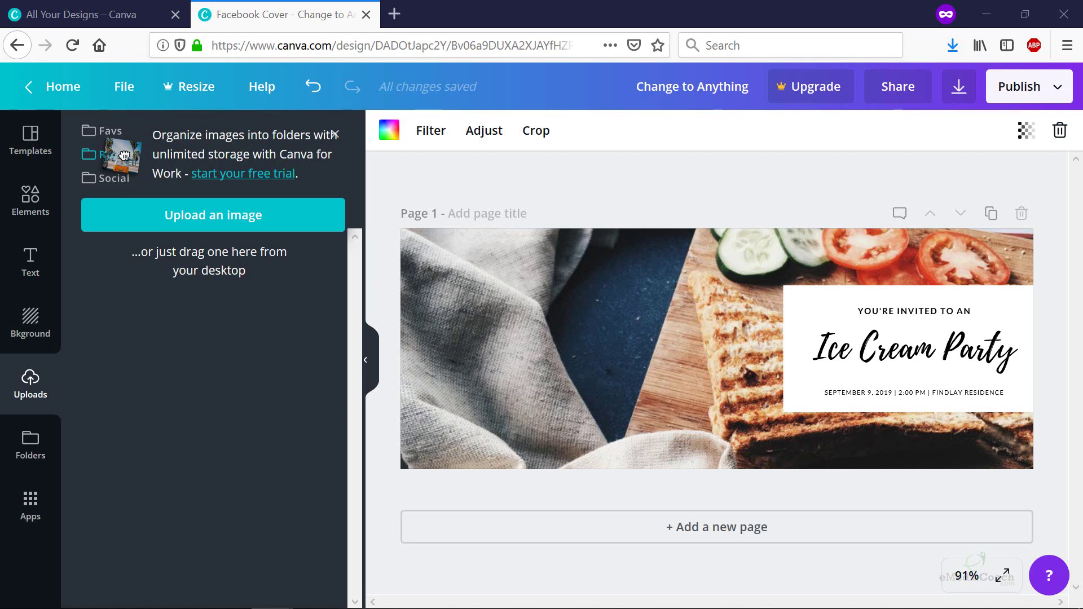
left_click_drag(1082, 69, 886, 63)
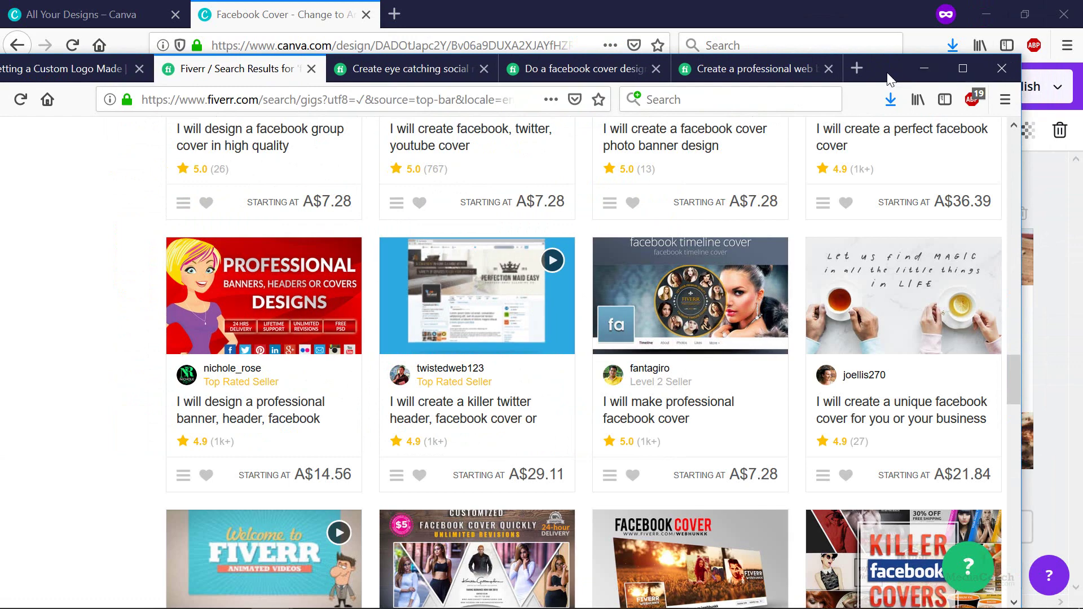
left_click(964, 69)
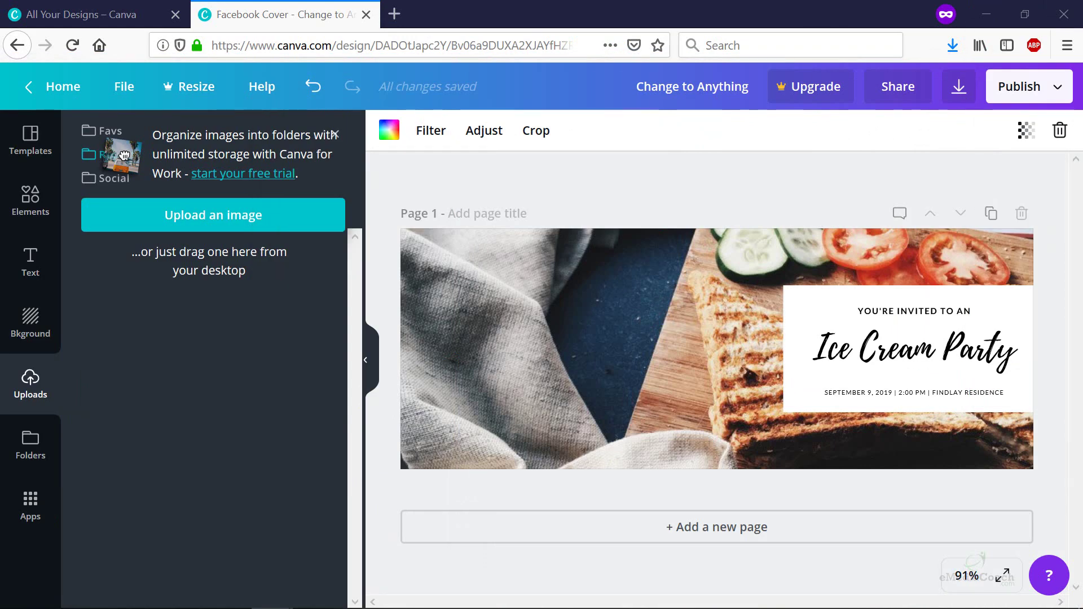